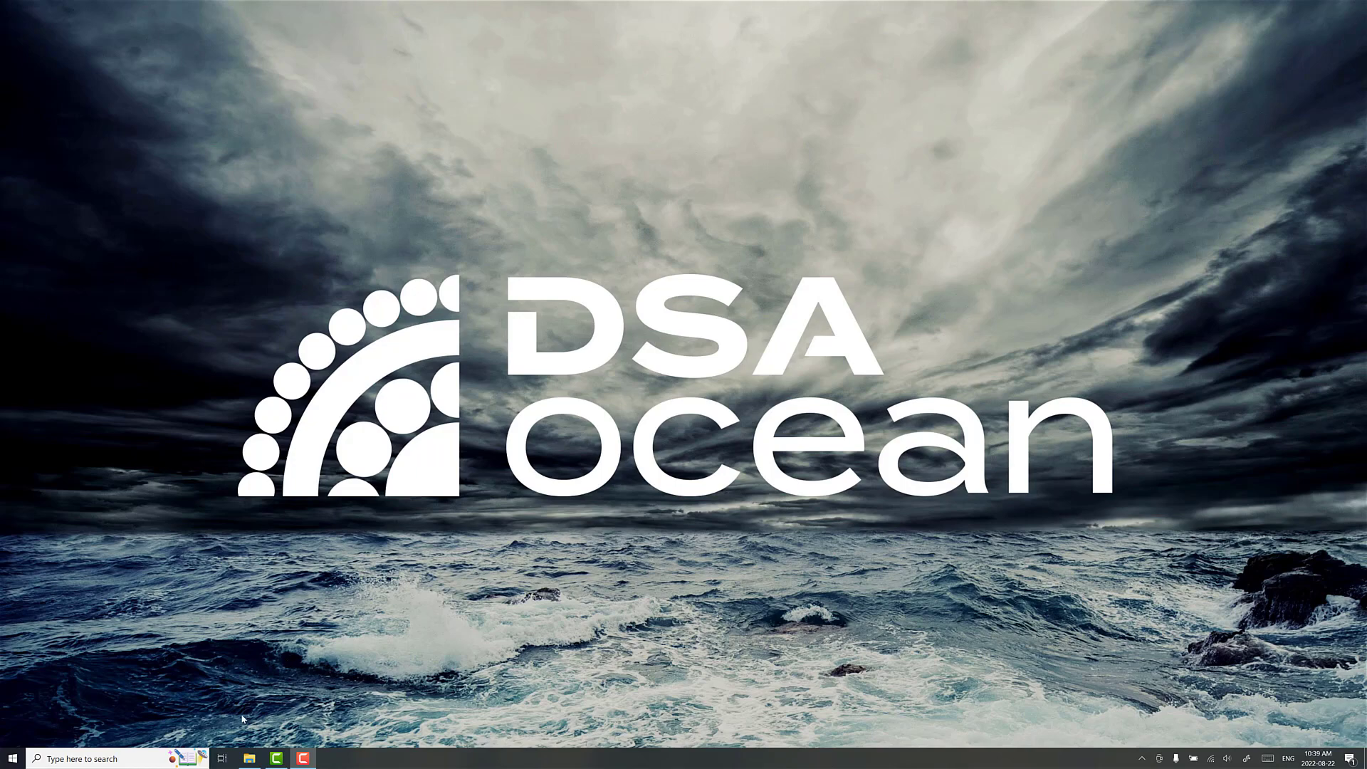
Step: Open the New KCS project folder in File Explorer and locate the hull geometry file KCS_hull_SVA.igs
click(249, 759)
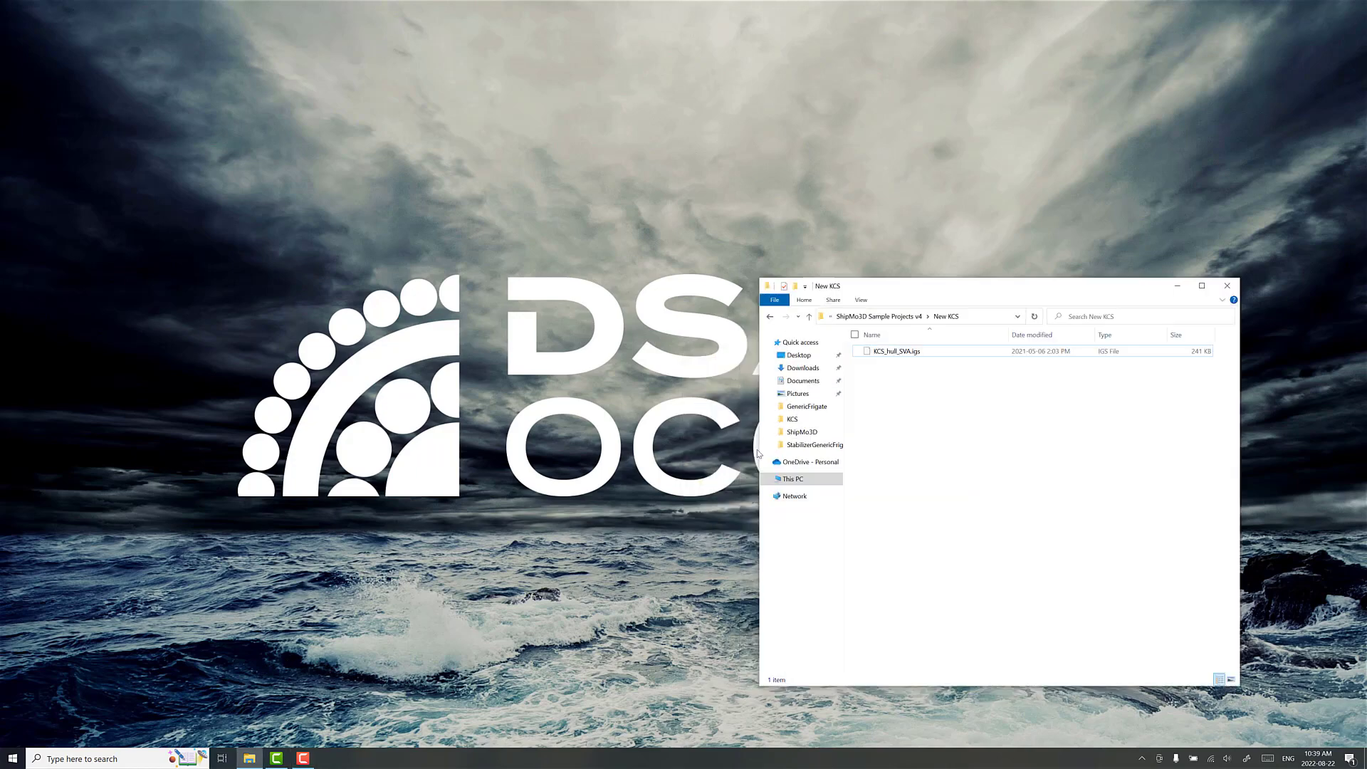
click(885, 354)
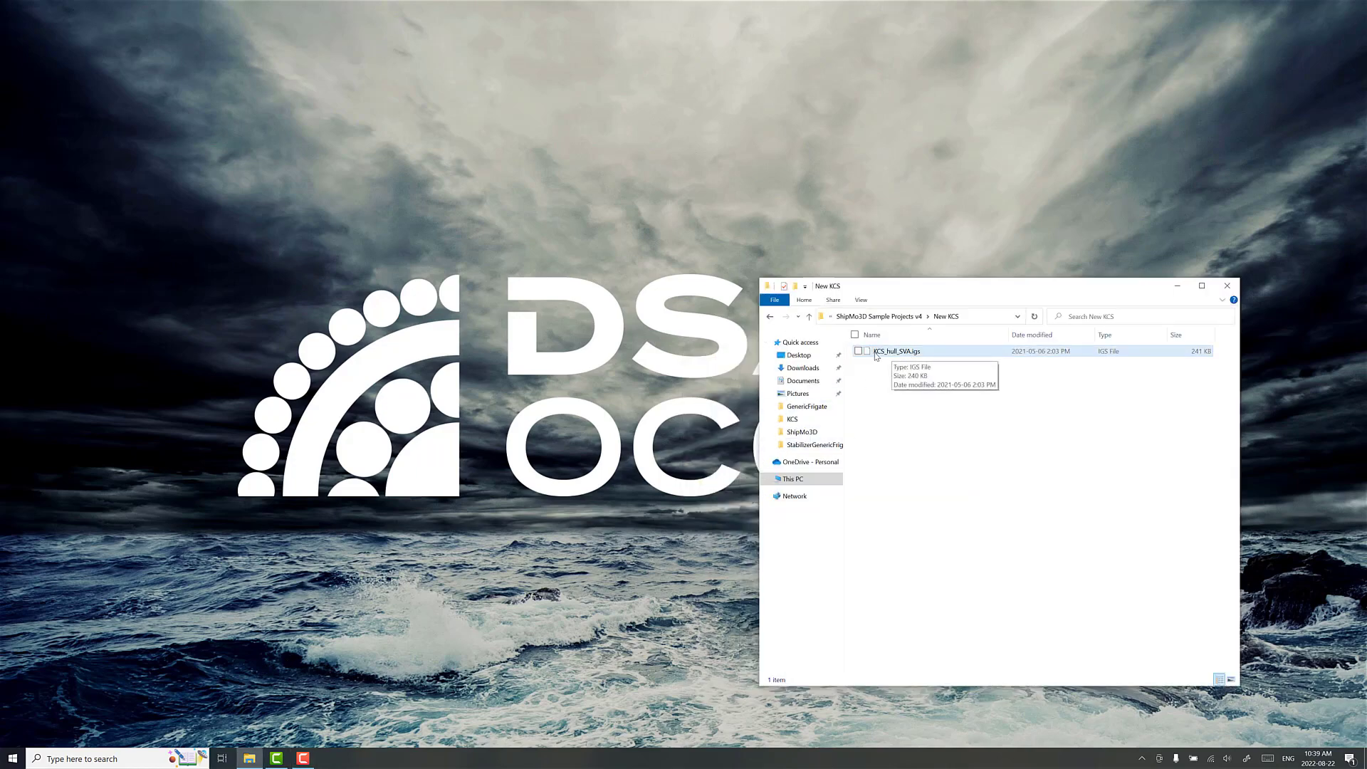
click(924, 396)
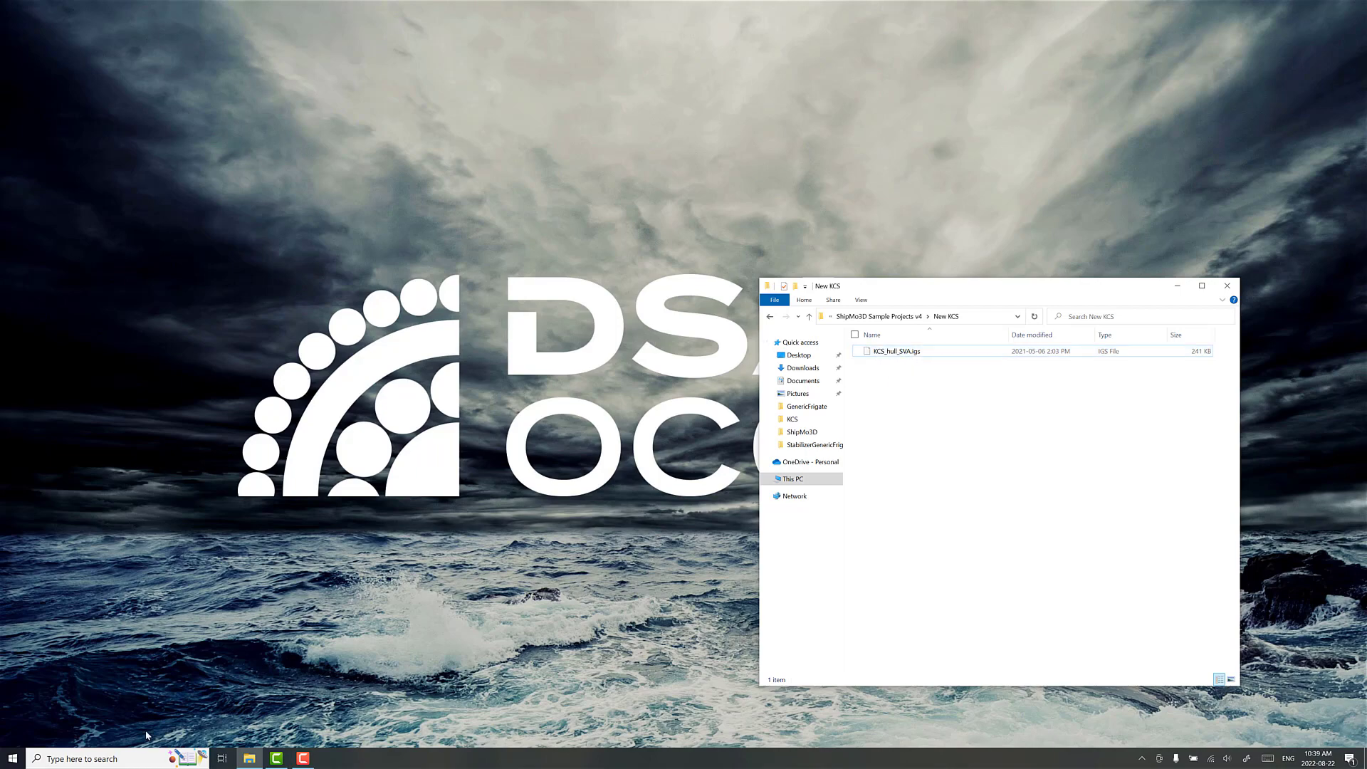
Step: Launch Rhino 7 and start a new model from the Large Objects - Meters template
click(13, 758)
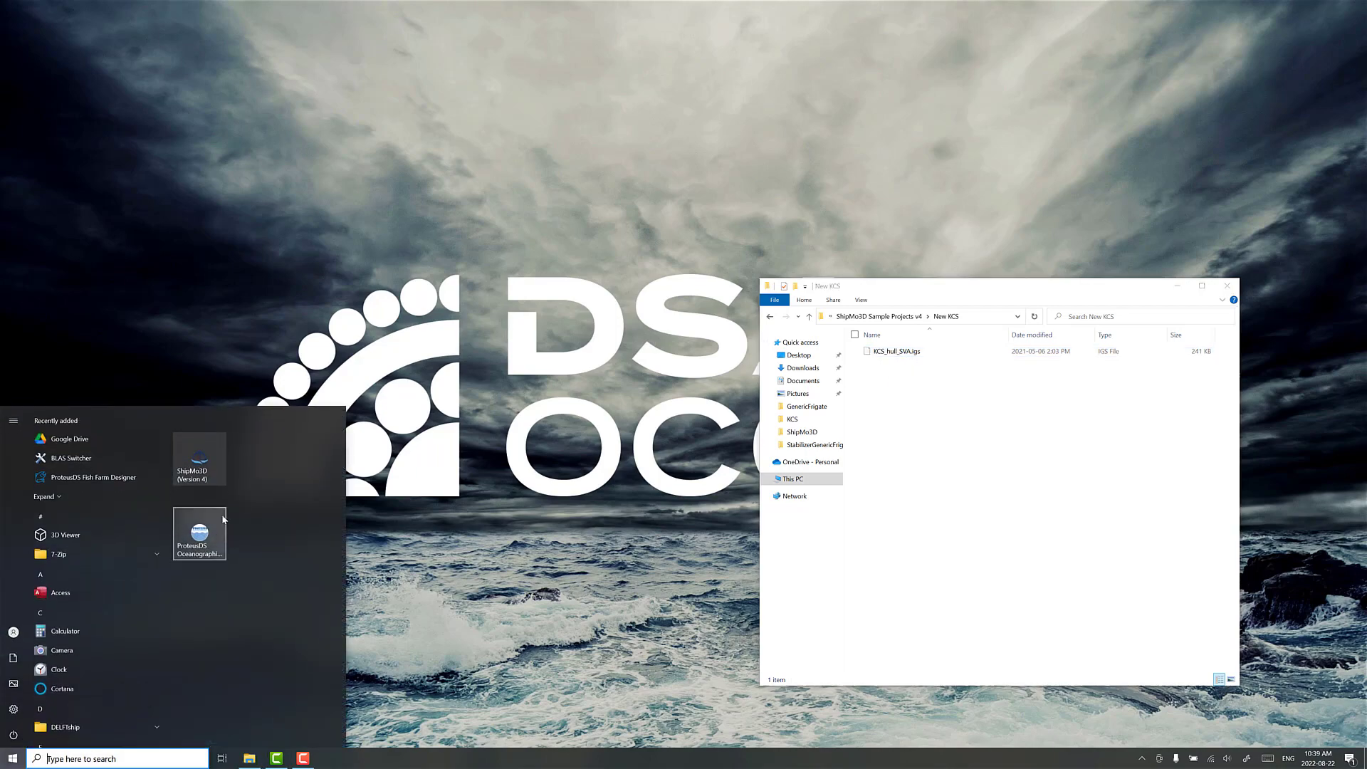
text(rhino)
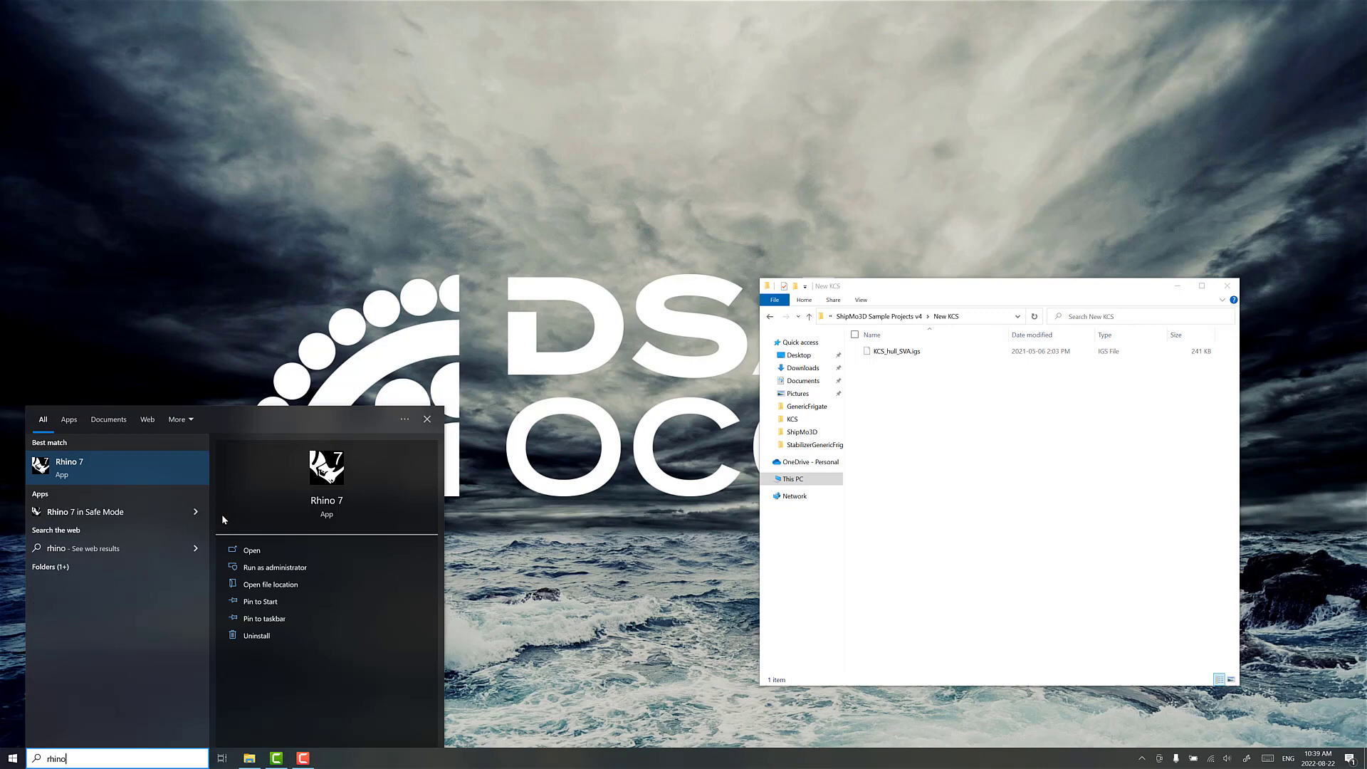
key(Return)
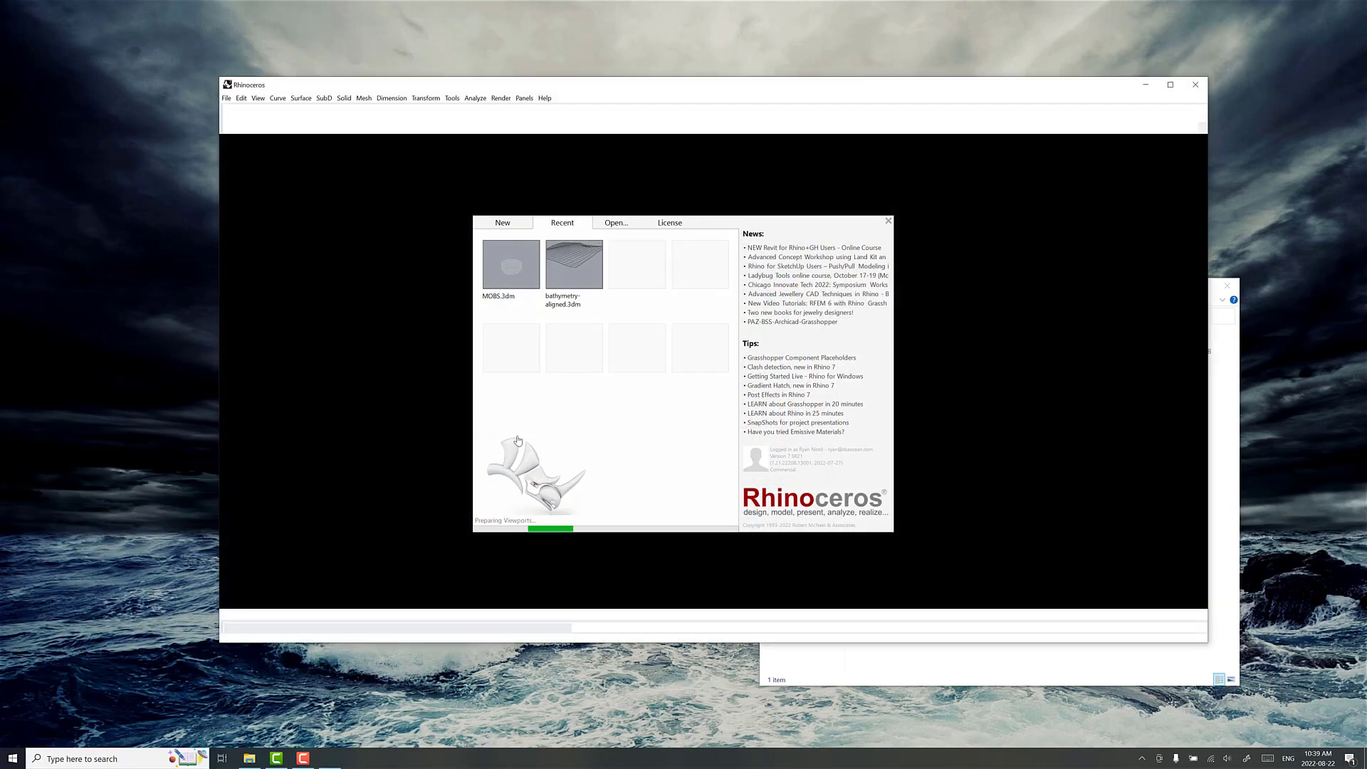
click(488, 223)
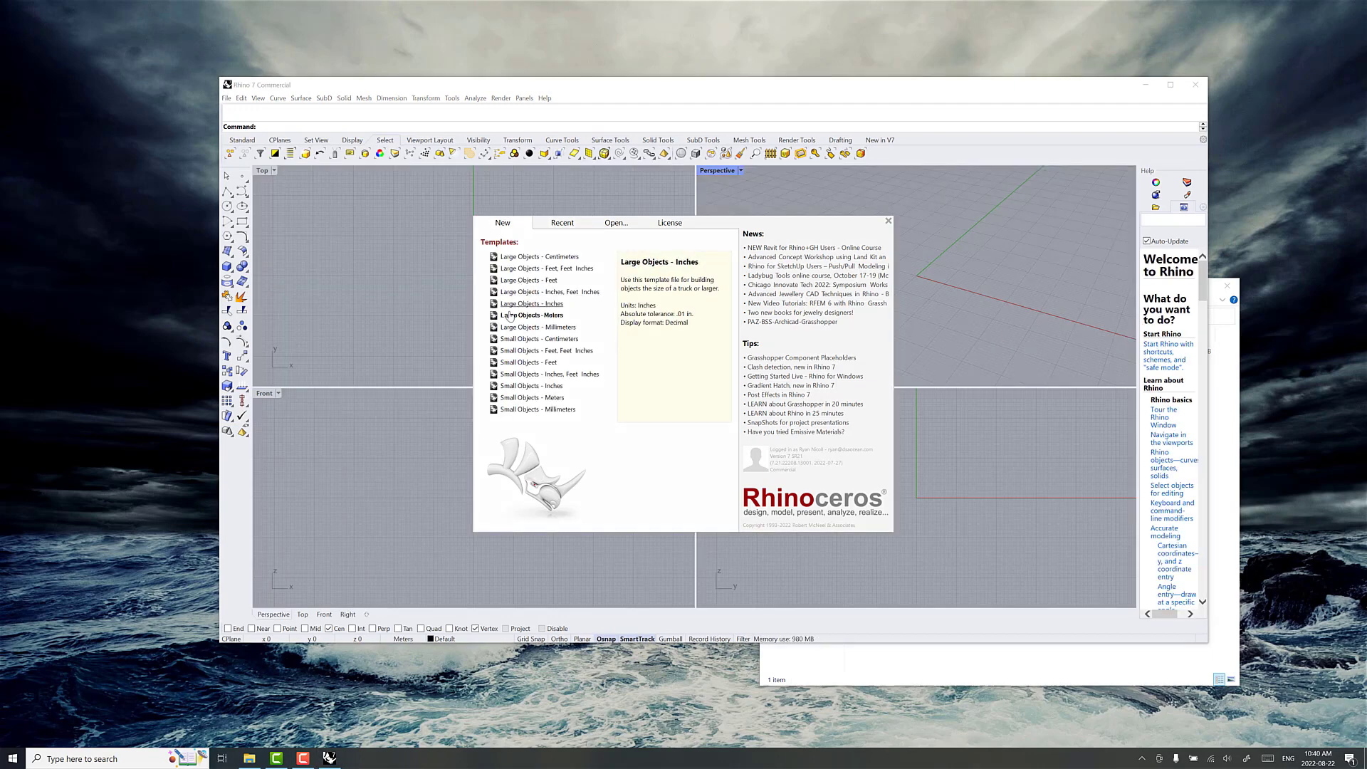
click(532, 315)
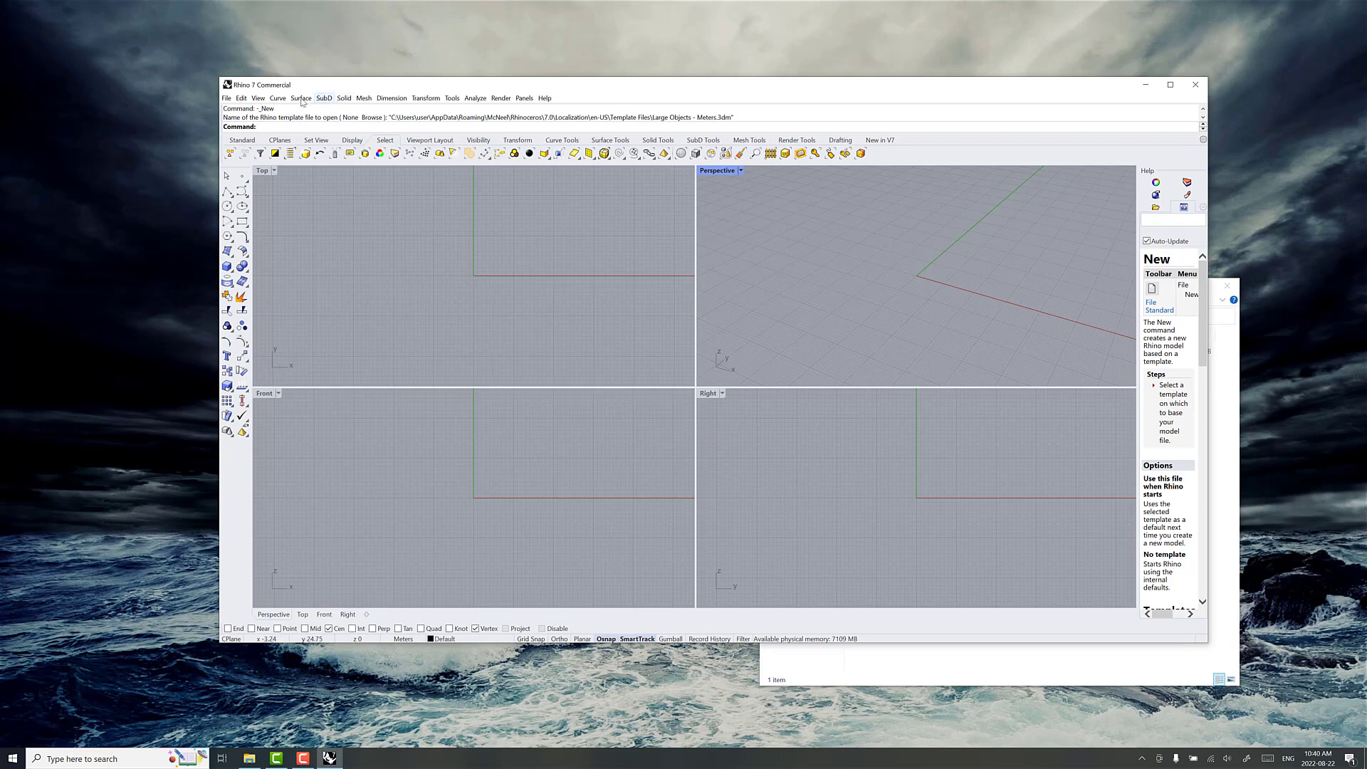
Step: Import KCS_hull_SVA.igs from the New KCS folder under Documents, ShipMo3D Sample Projects v4
click(226, 99)
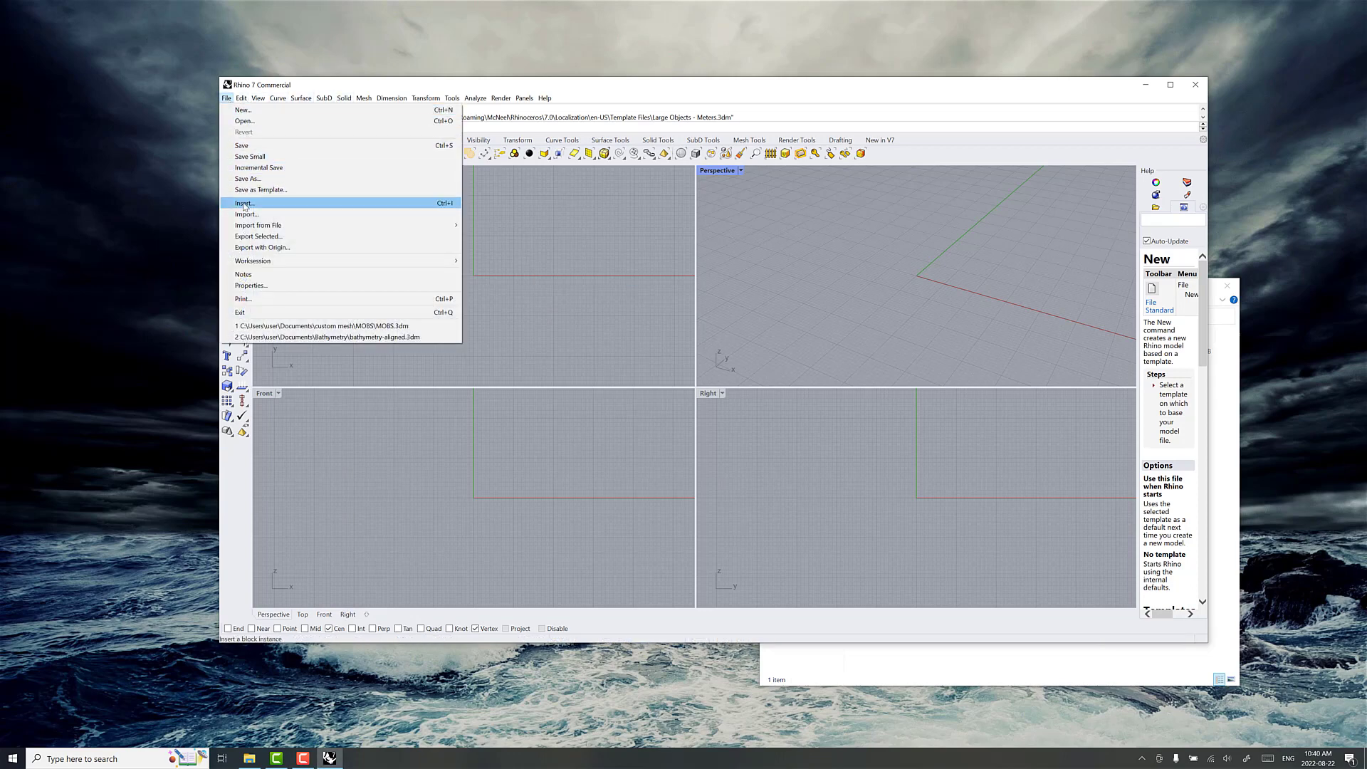
click(247, 214)
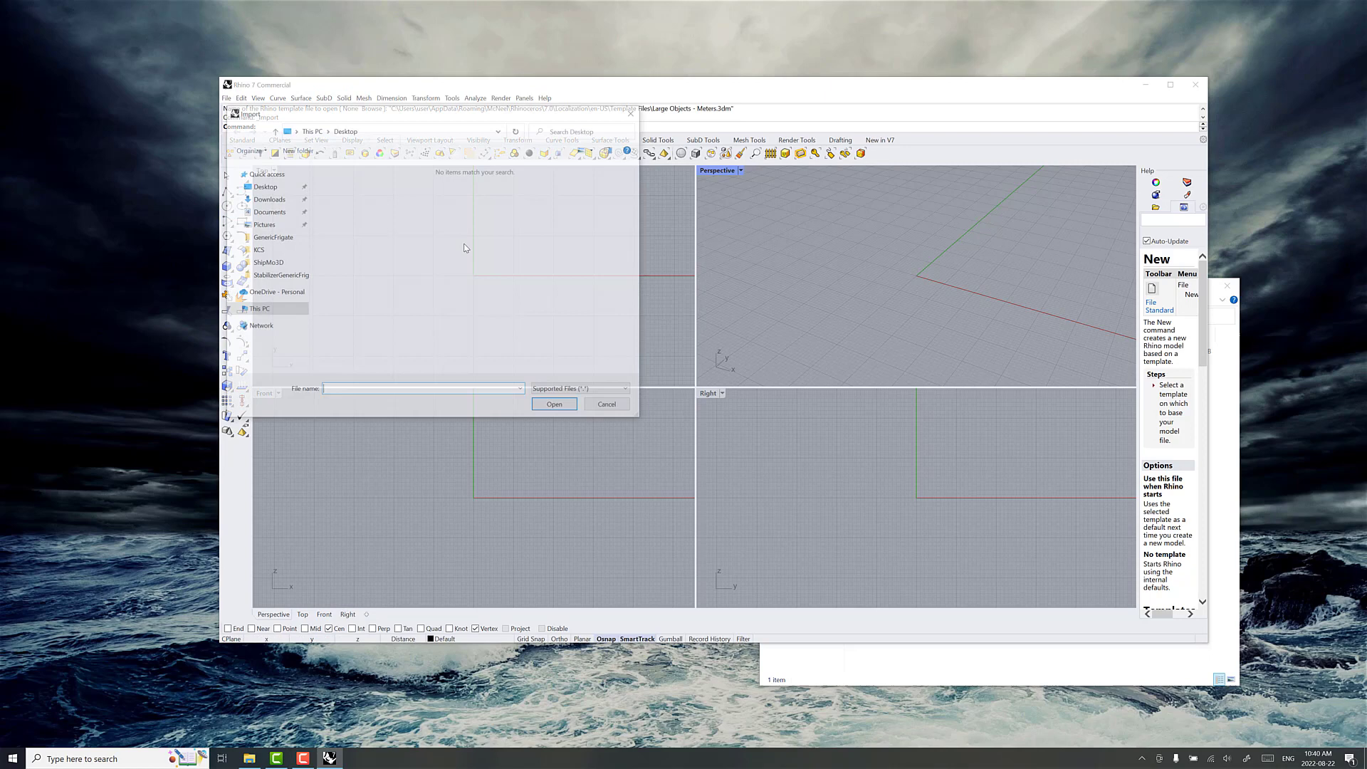
click(285, 212)
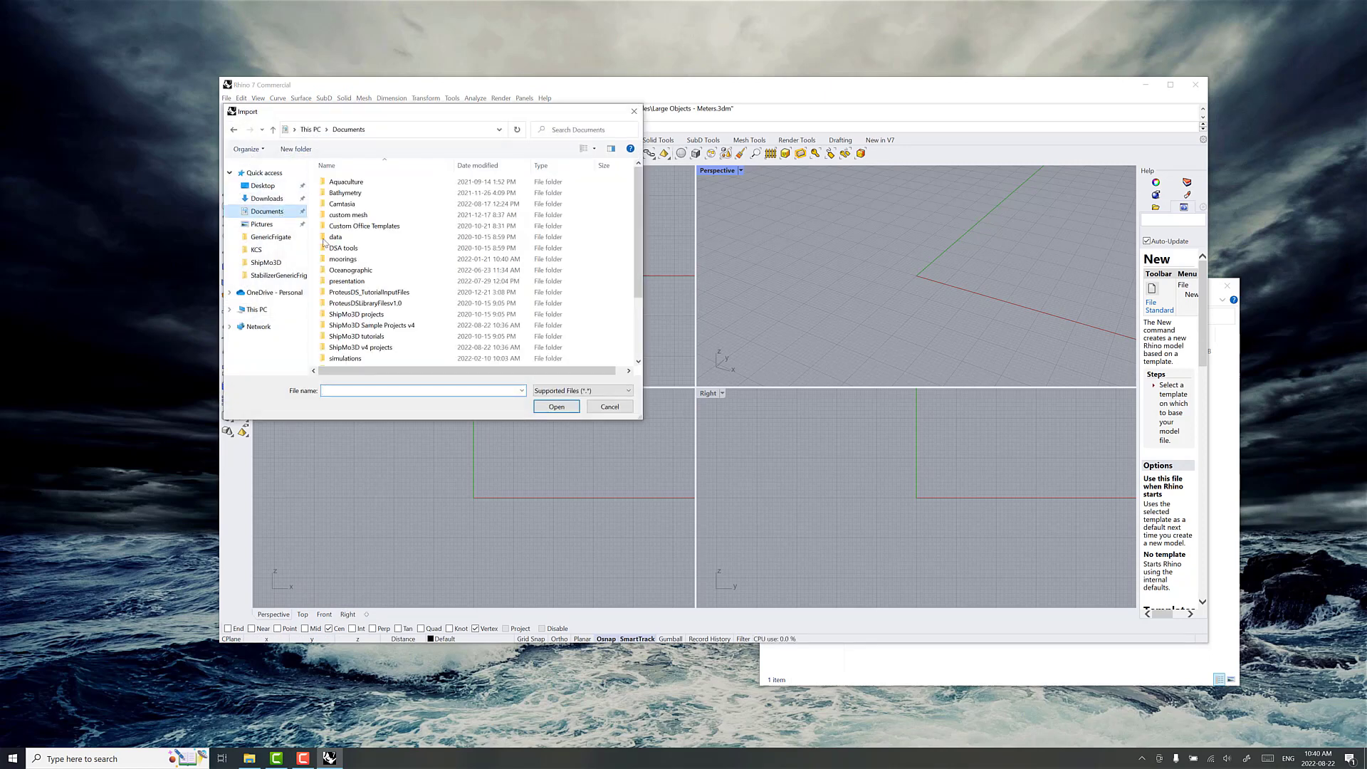
double_click(369, 326)
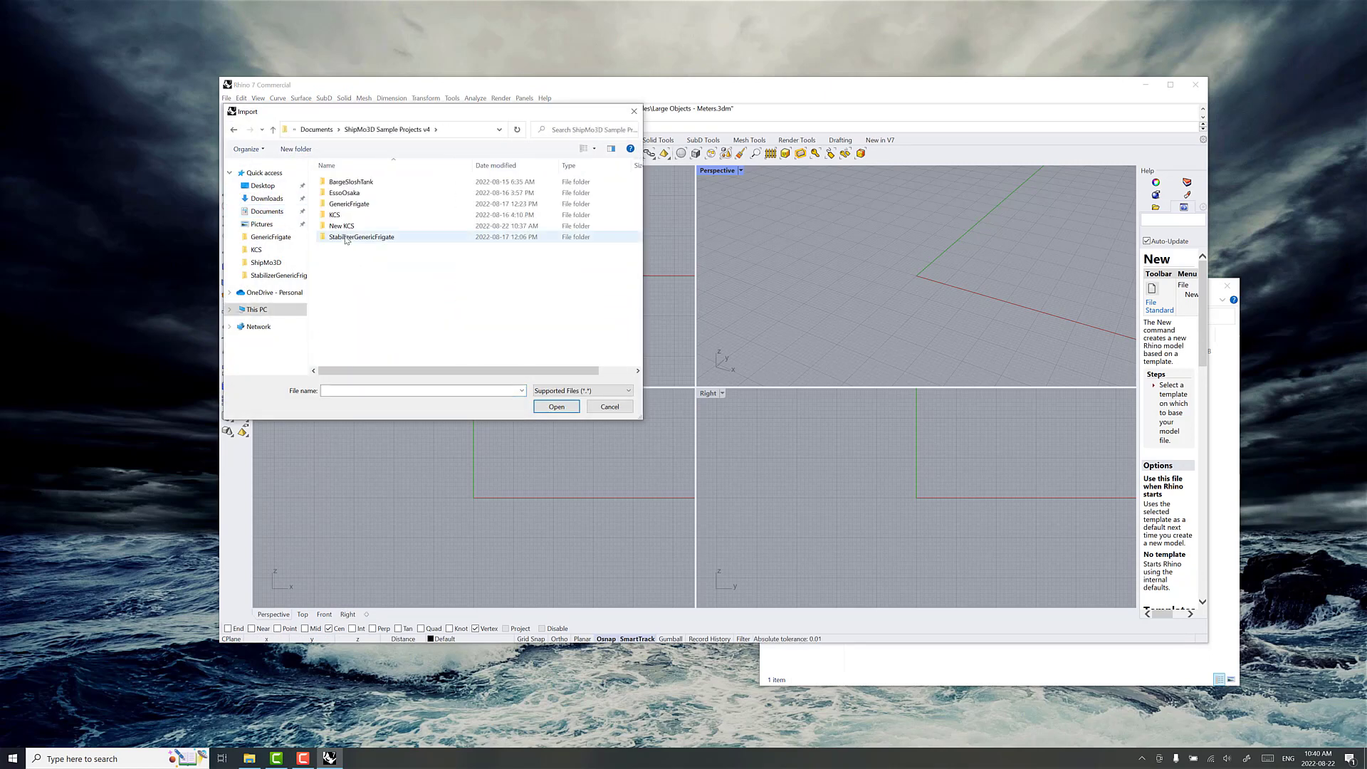
double_click(343, 226)
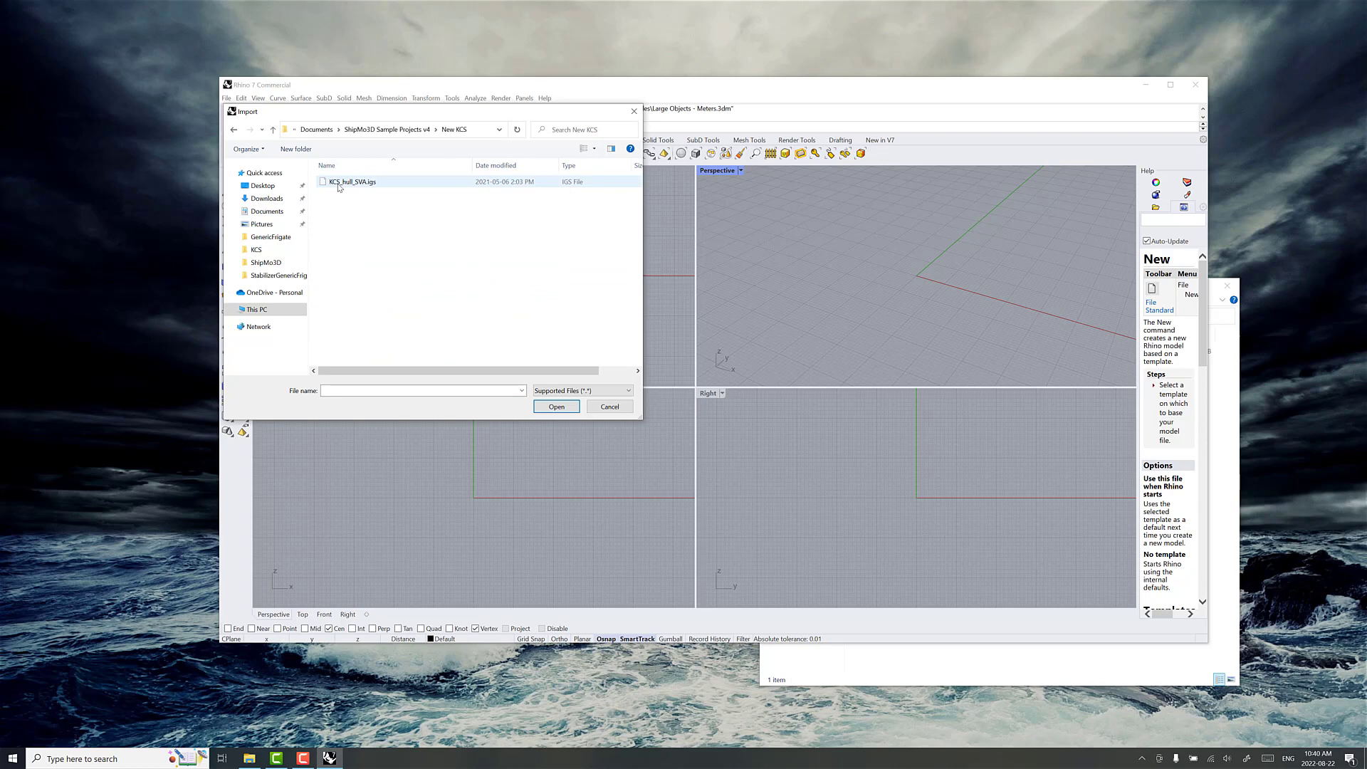
click(338, 184)
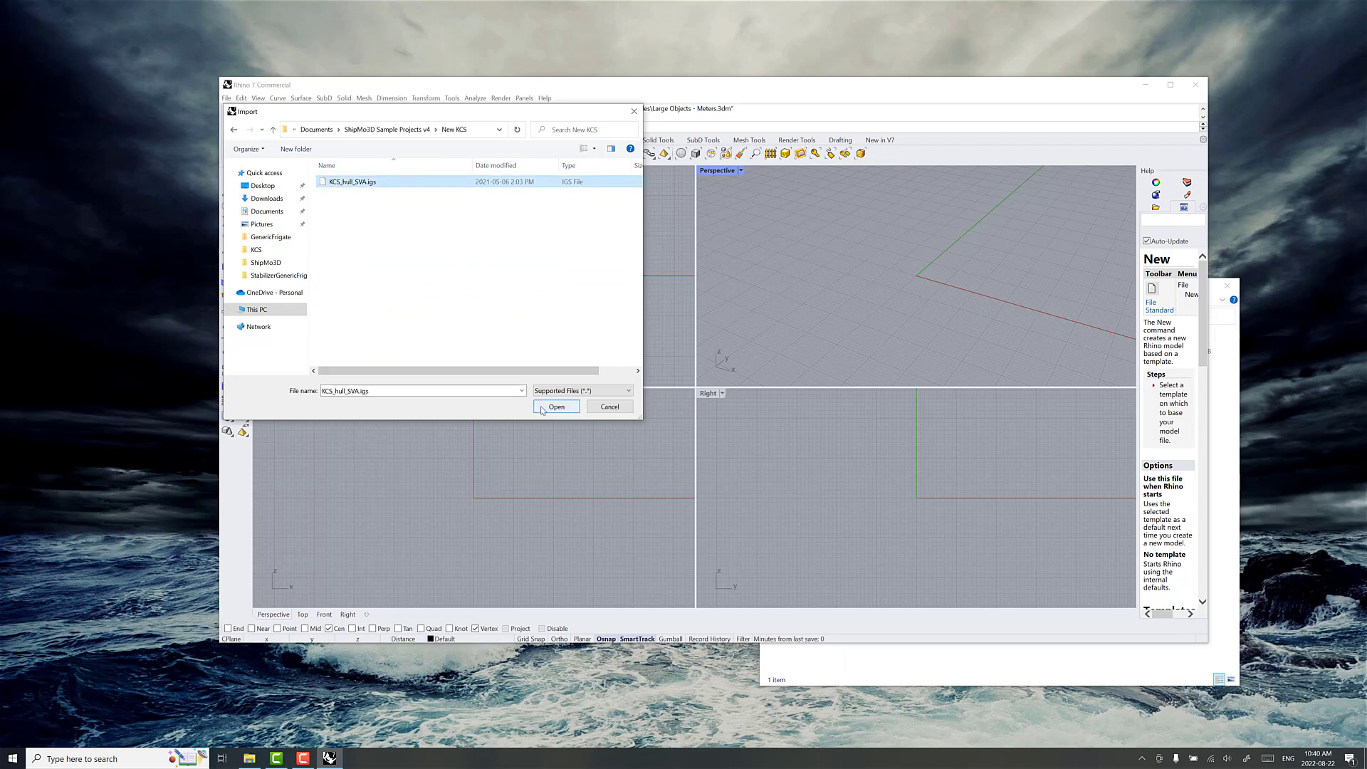
click(556, 407)
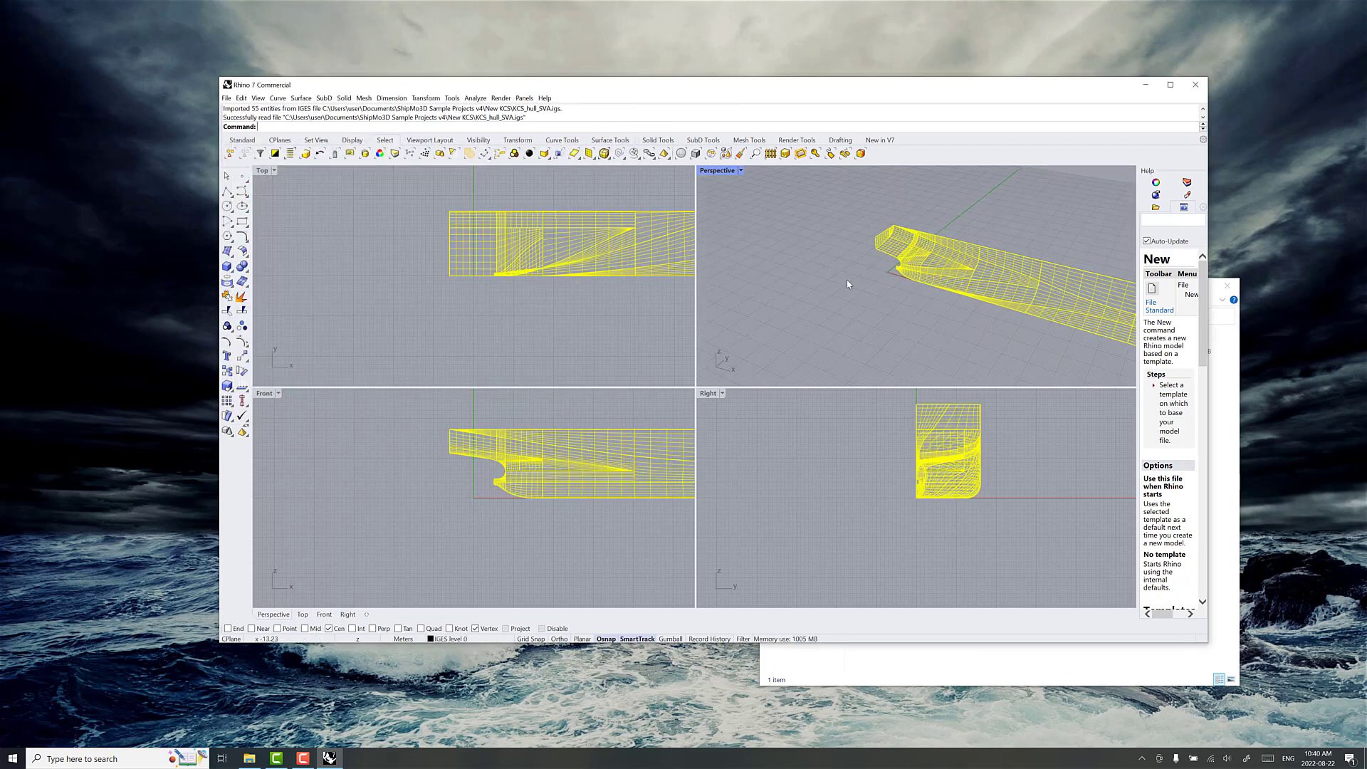
Step: Examine the imported half hull from stern to bow in the perspective view and clear its selection
scroll(851, 286, down, 5)
right_drag(898, 309, 958, 302)
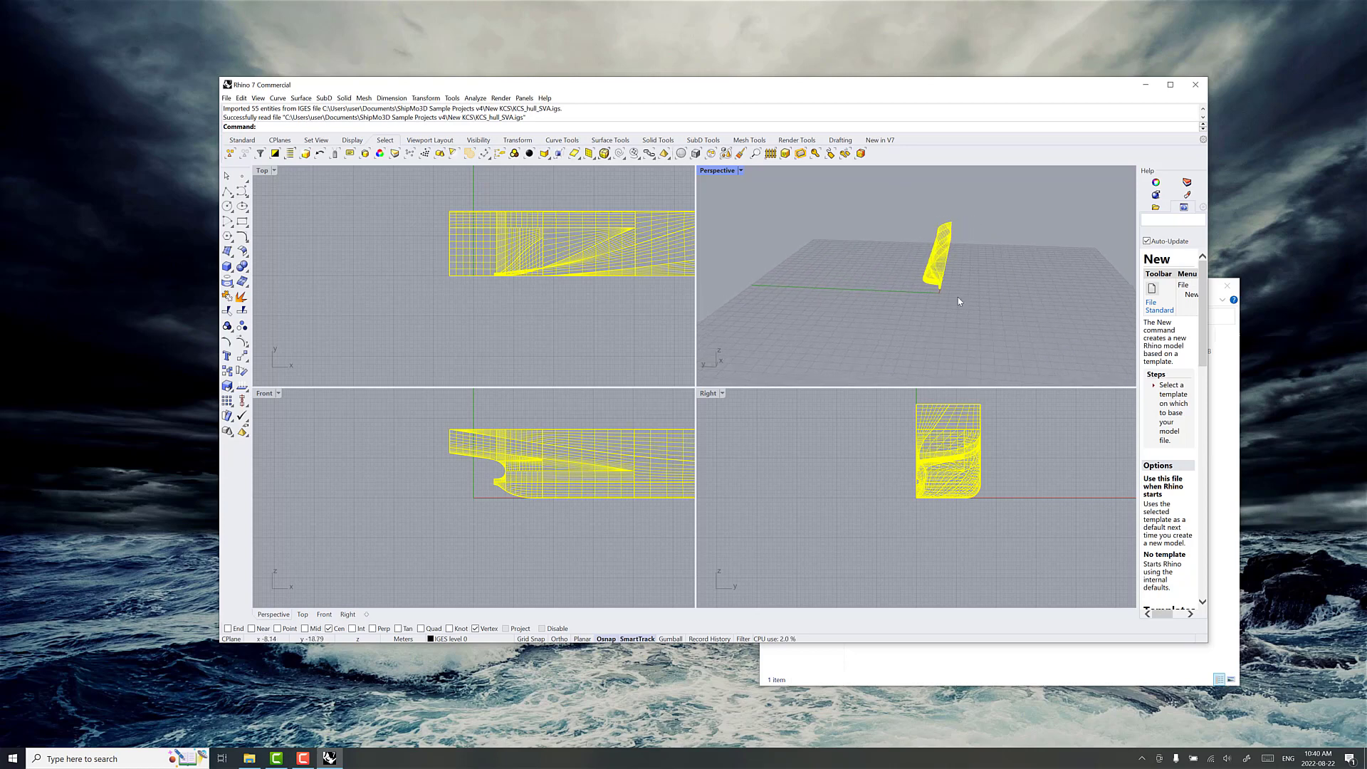
scroll(959, 298, up, 6)
right_drag(958, 252, 805, 299)
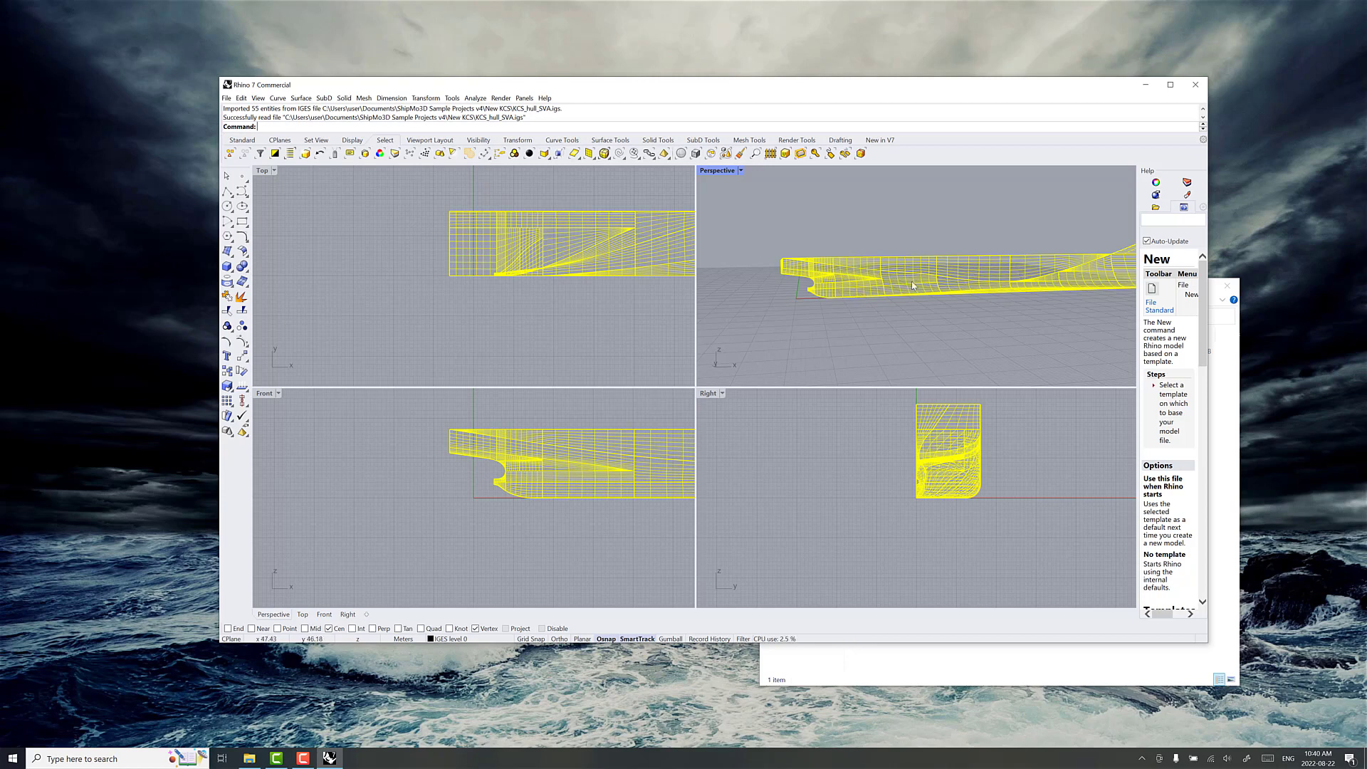
shift+right_drag(947, 294, 958, 320)
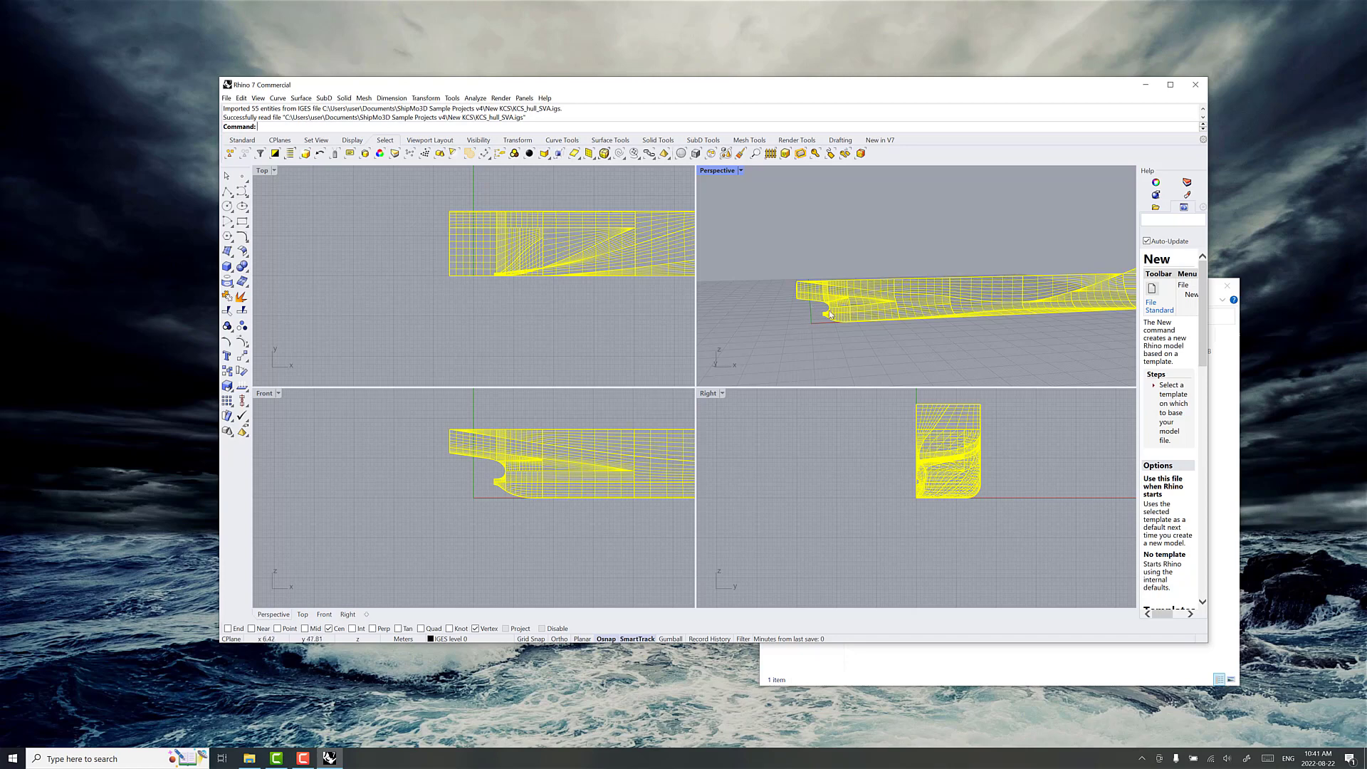
right_drag(946, 329, 836, 335)
scroll(837, 326, down, 5)
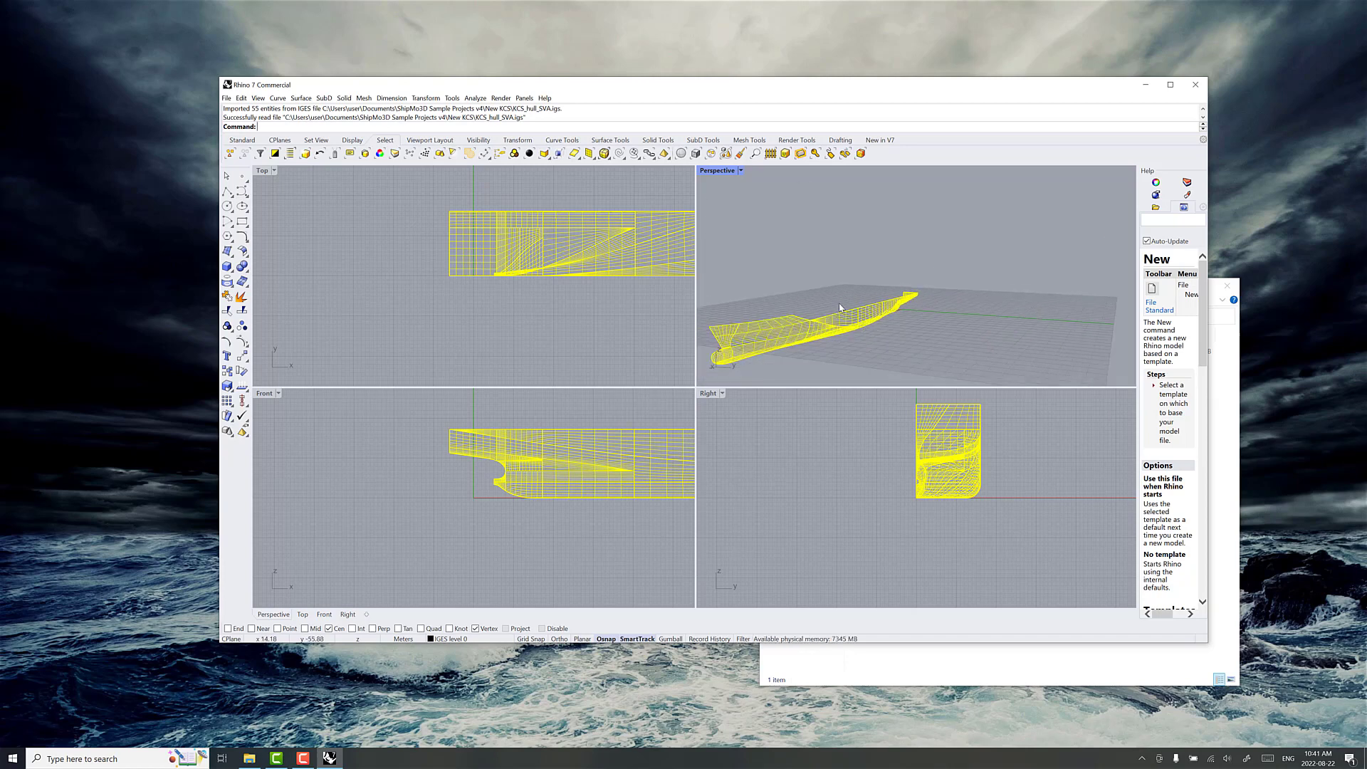
click(846, 278)
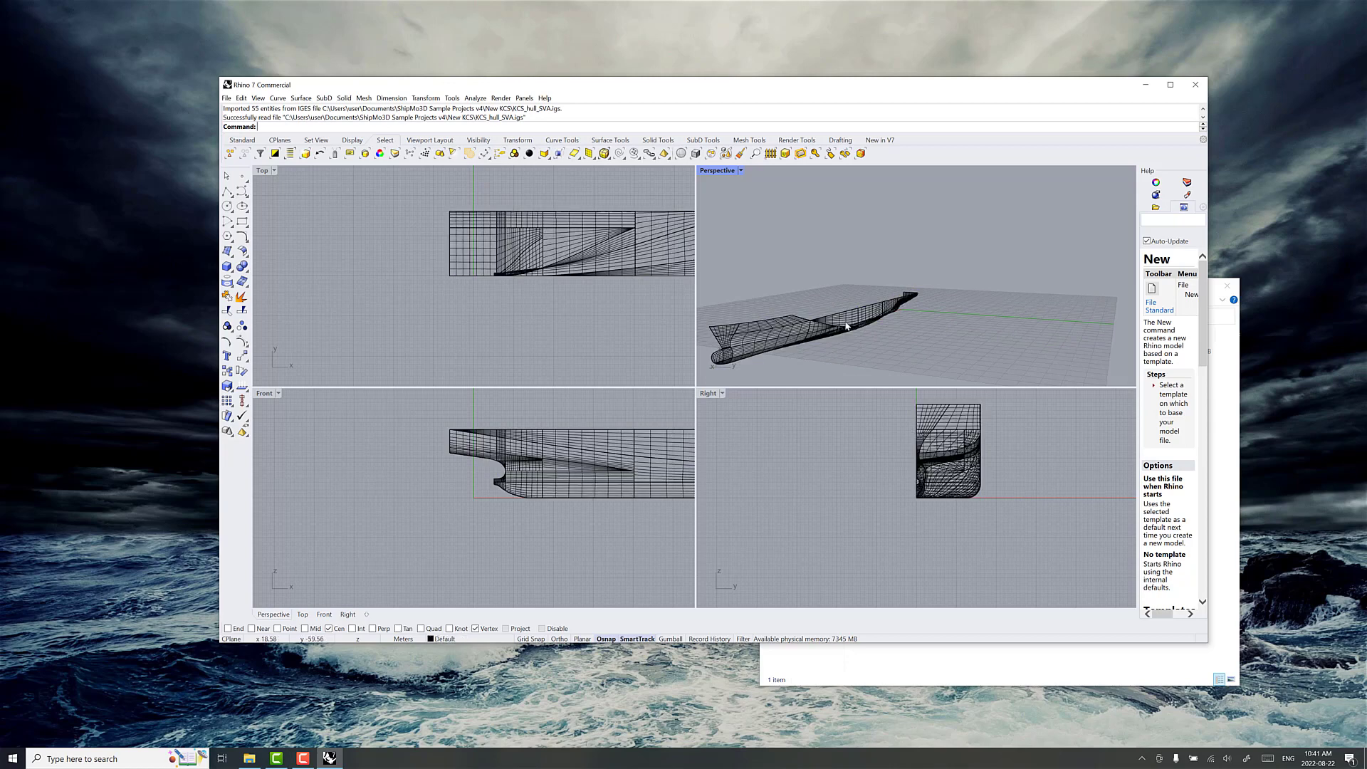
right_drag(854, 350, 939, 238)
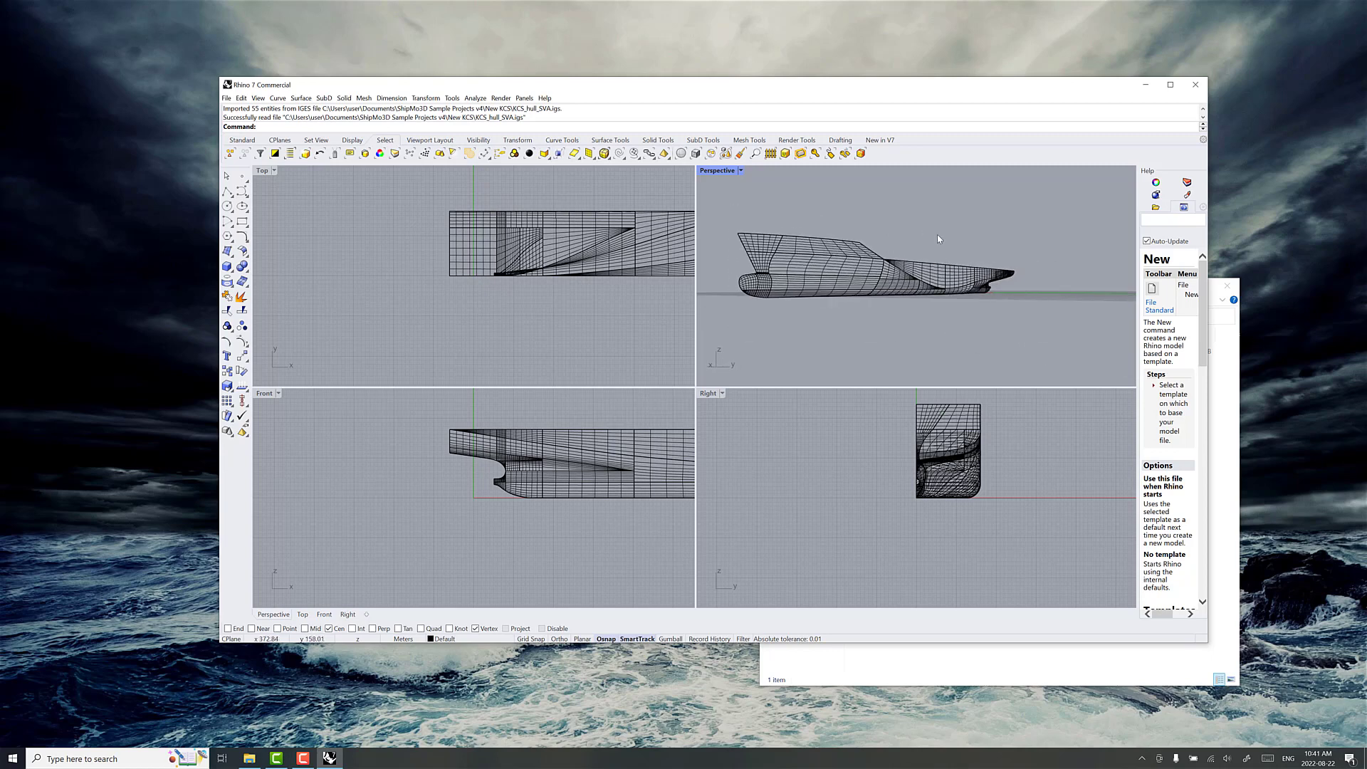
Step: Display the perspective viewport in Shaded mode
middle_click(838, 212)
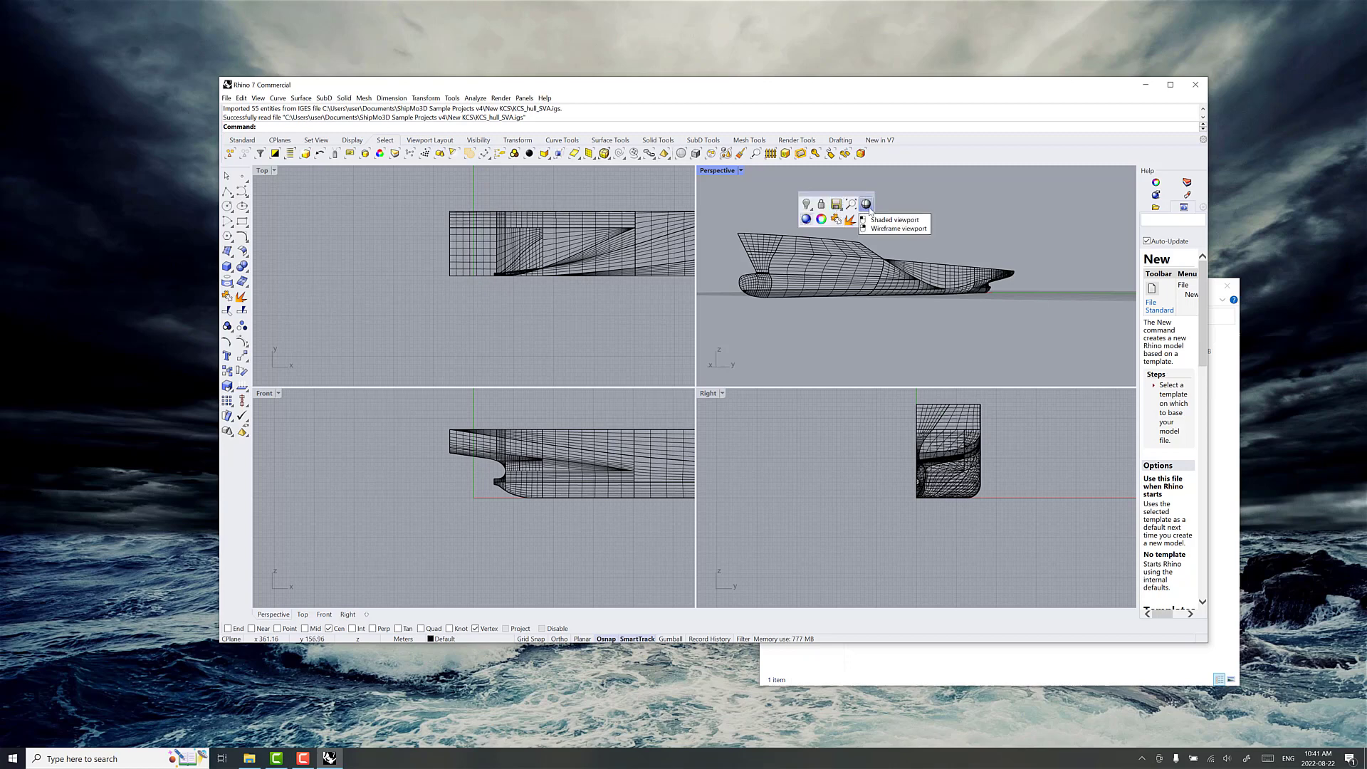
click(869, 208)
mouse_move(841, 208)
right_down()
mouse_move(890, 210)
mouse_move(839, 209)
right_up()
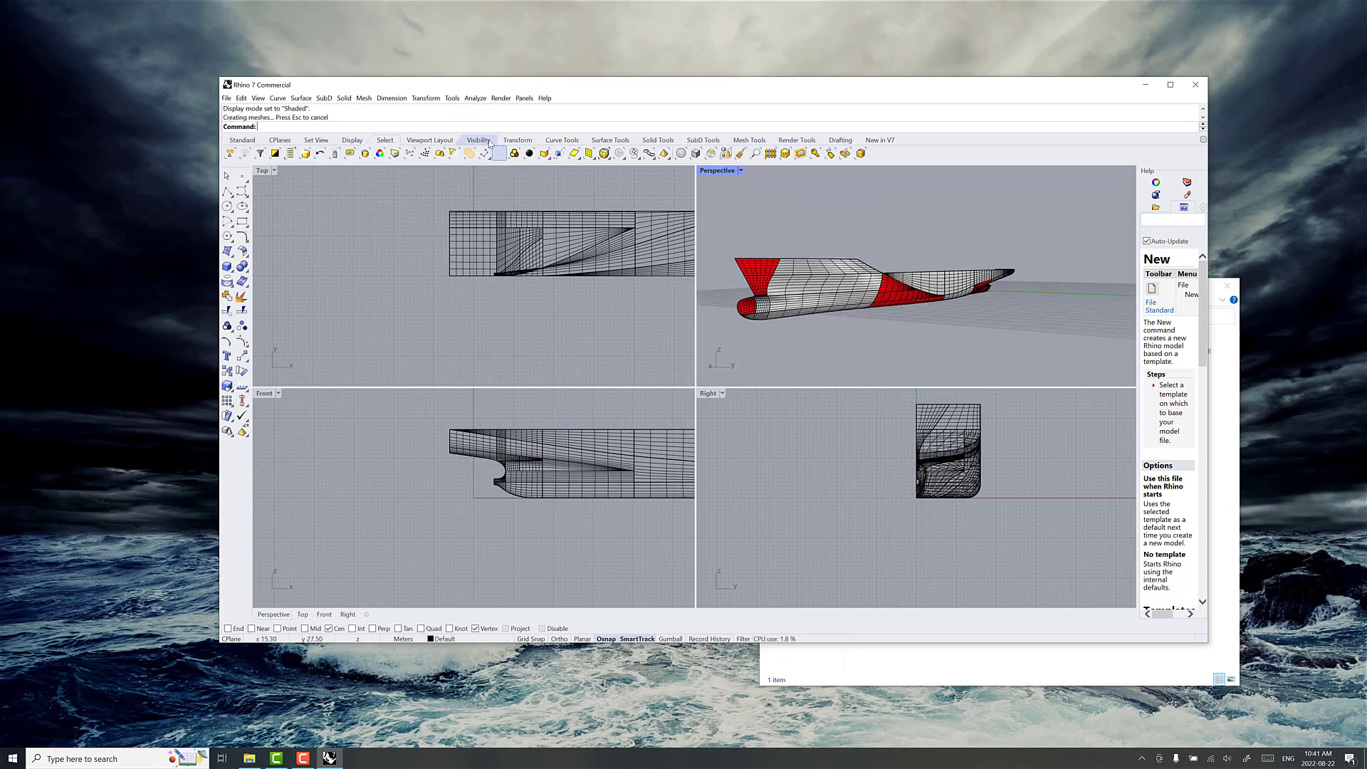
Step: Review the backface settings and single backface color of the Shaded display mode in the Rhino options
click(454, 100)
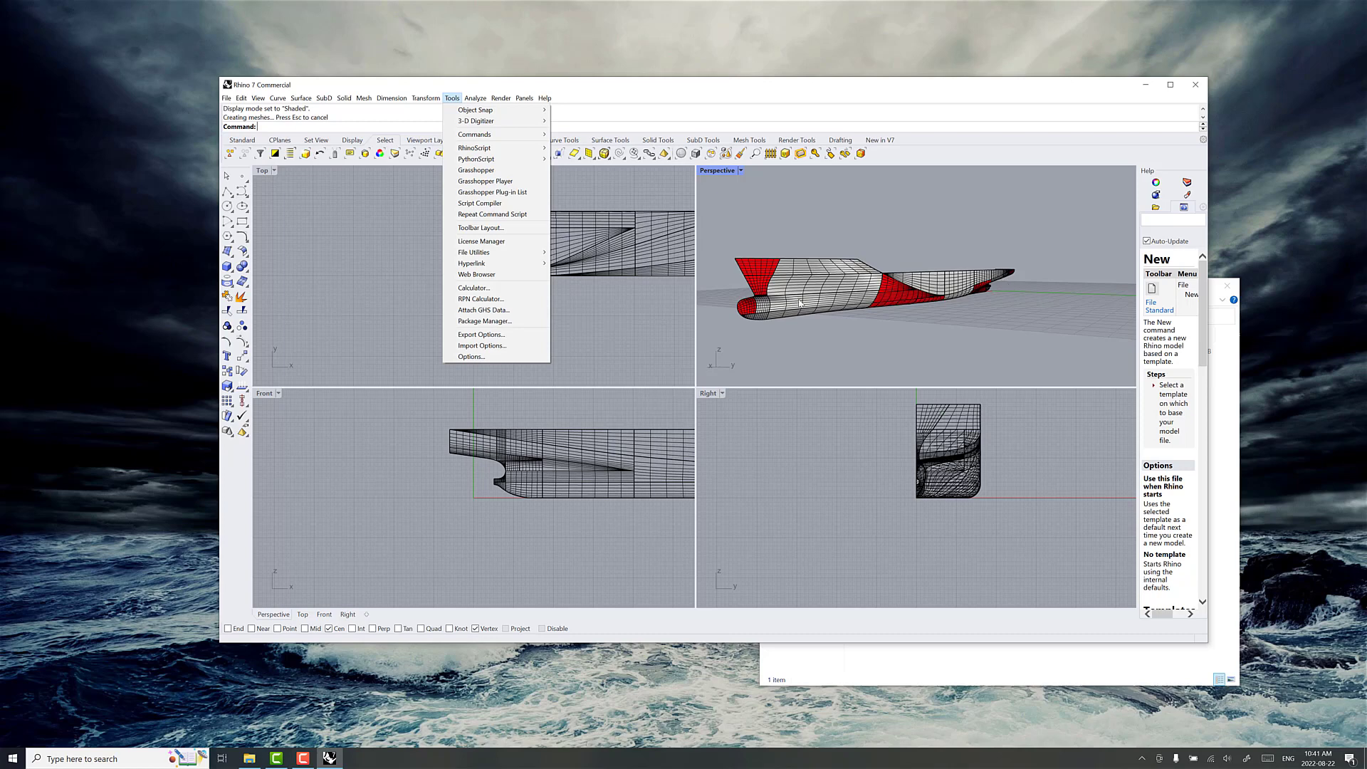
click(518, 361)
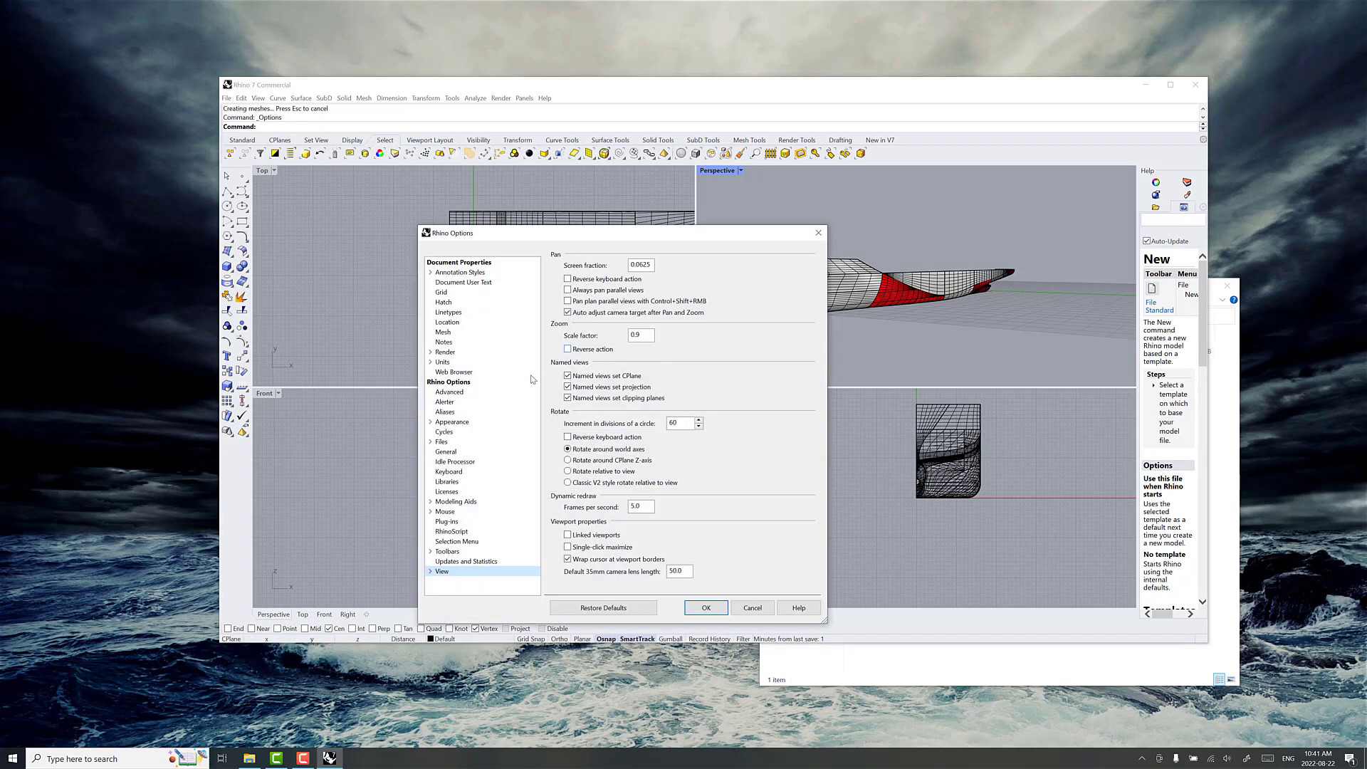
click(431, 572)
click(439, 571)
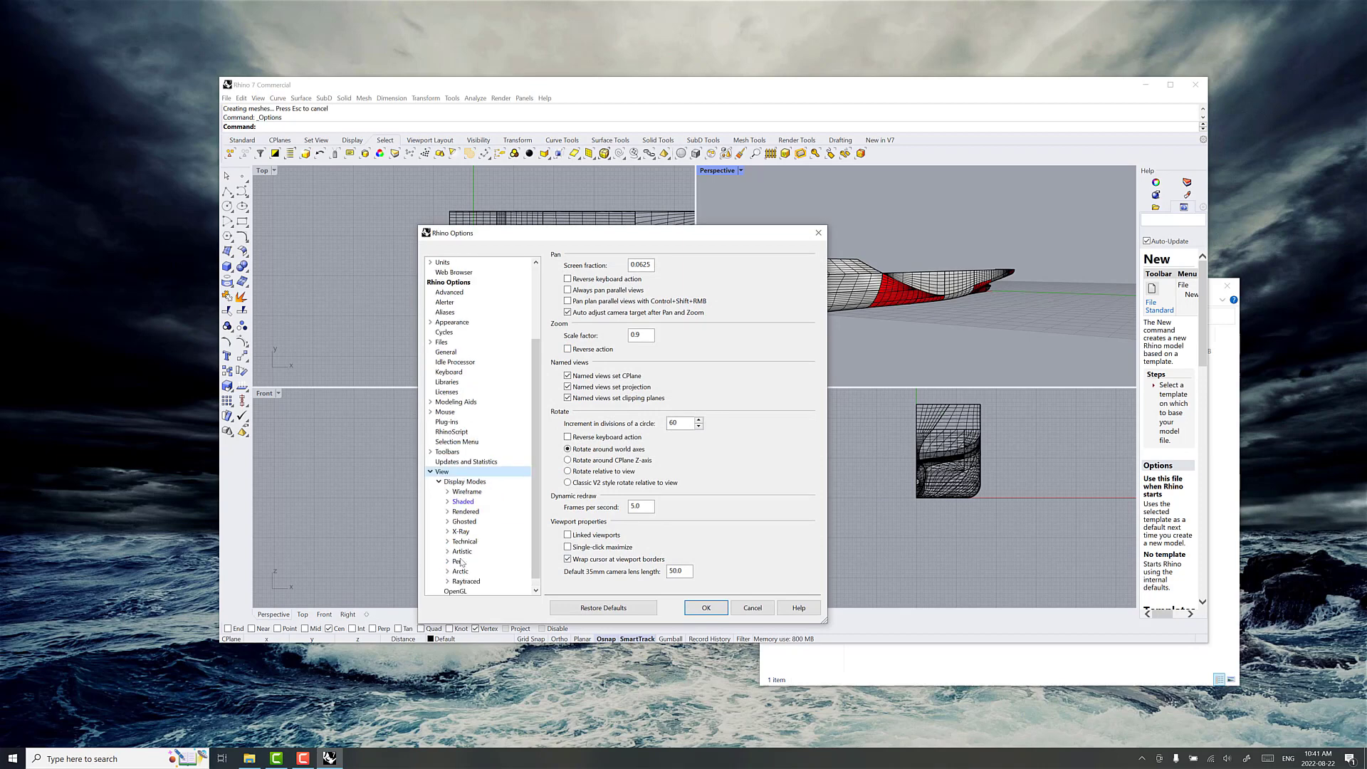
click(458, 502)
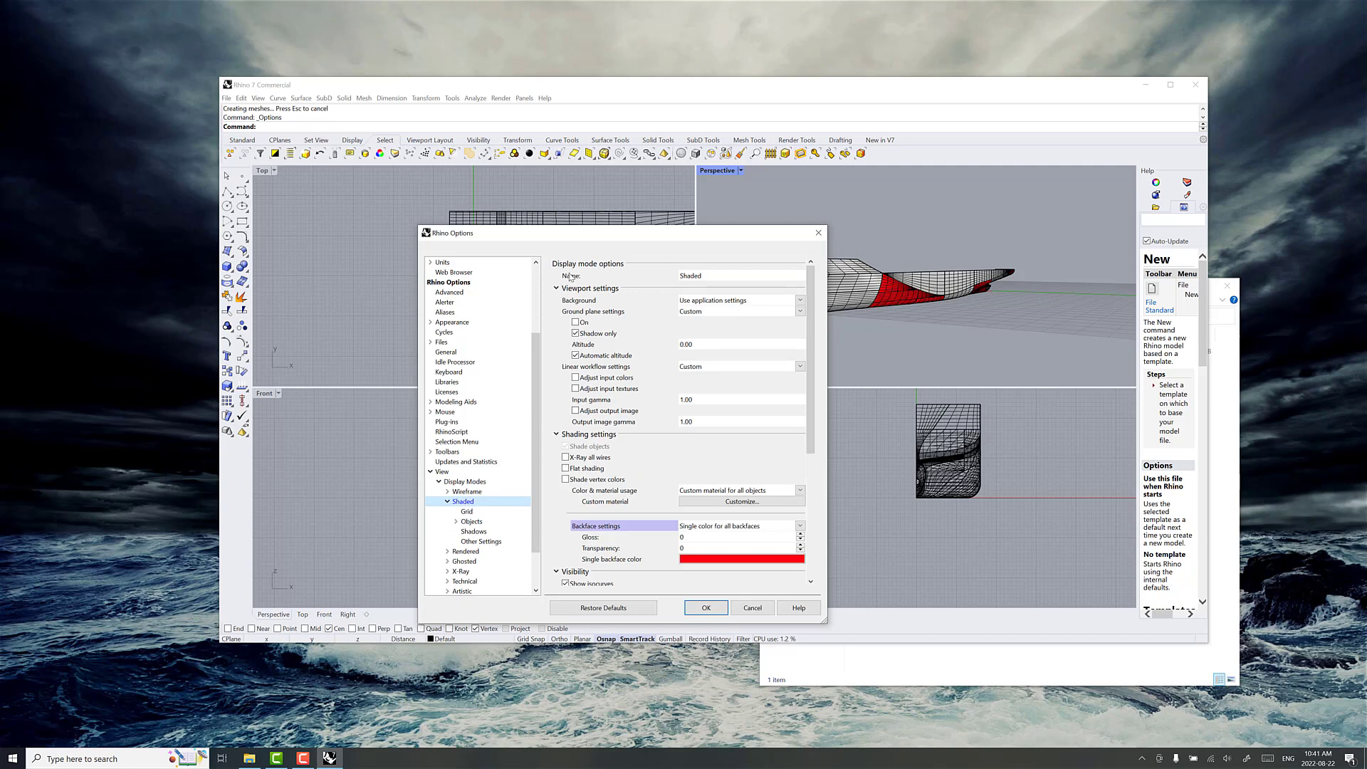
scroll(570, 452, down, 1)
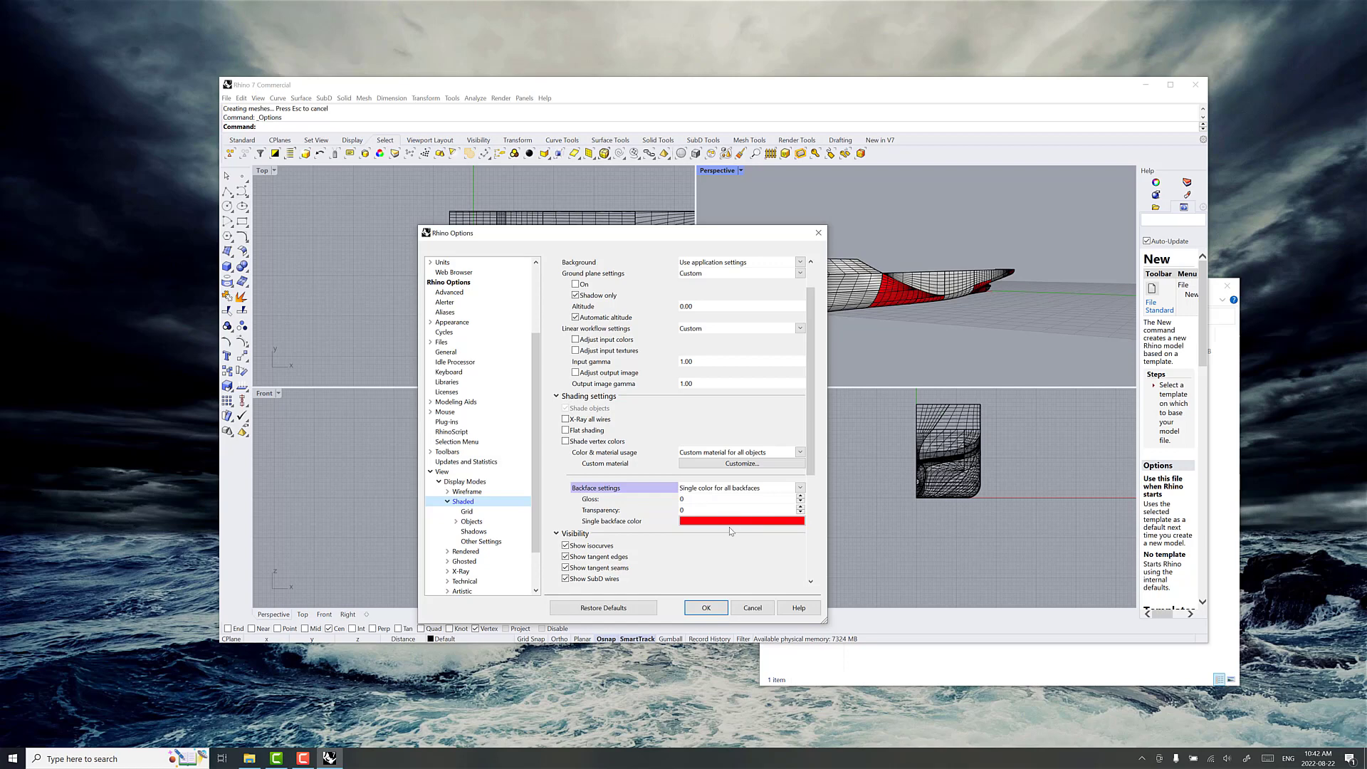
click(704, 608)
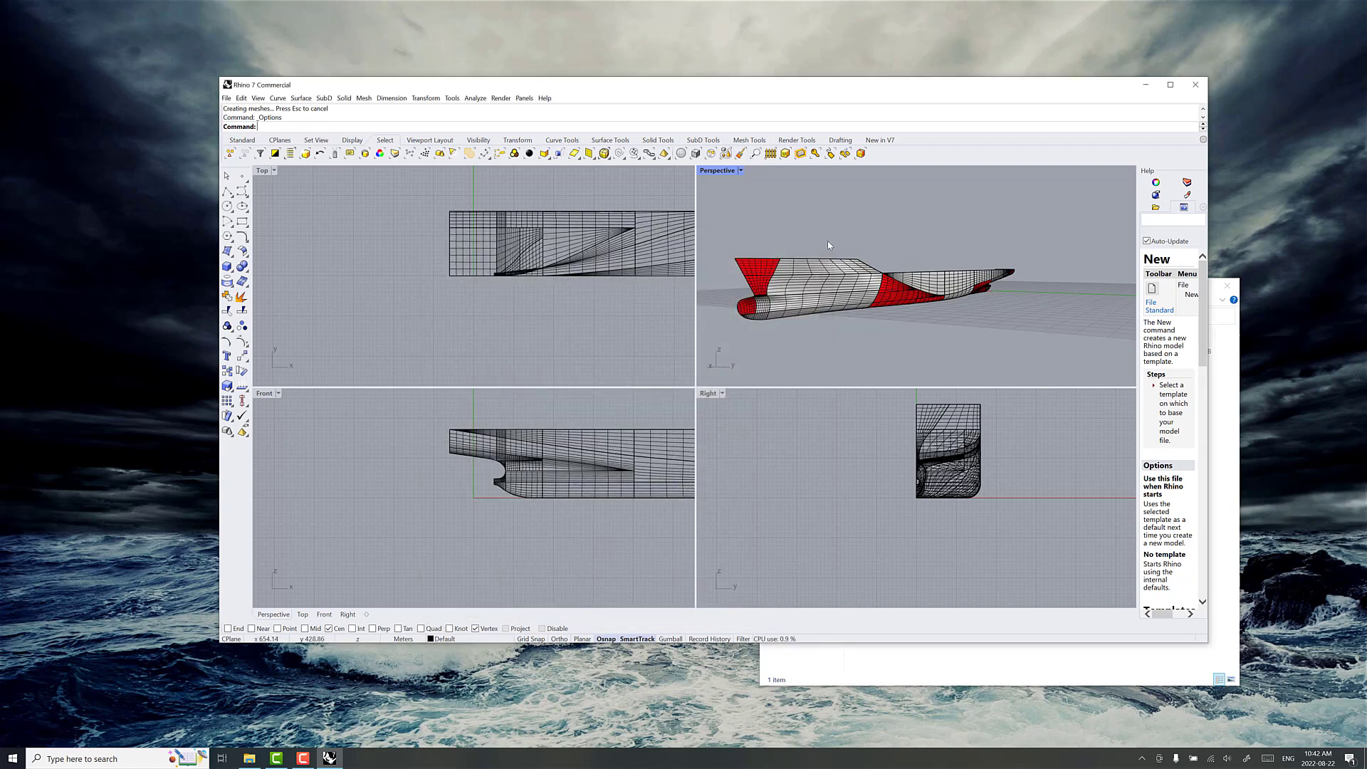
Step: Show the normal direction of the uppermost red bow surface with the Dir command and inspect its arrows from both sides
right_drag(828, 244, 928, 298)
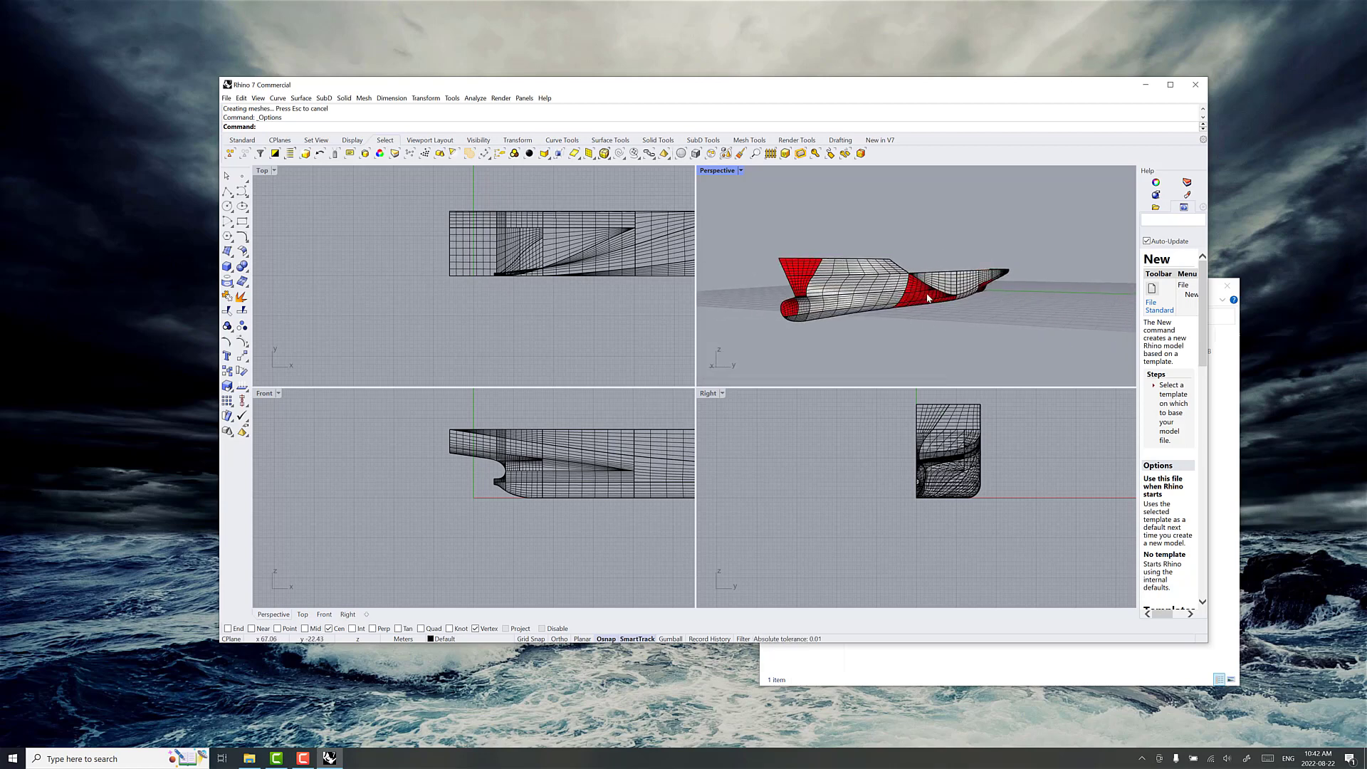
right_drag(885, 281, 946, 292)
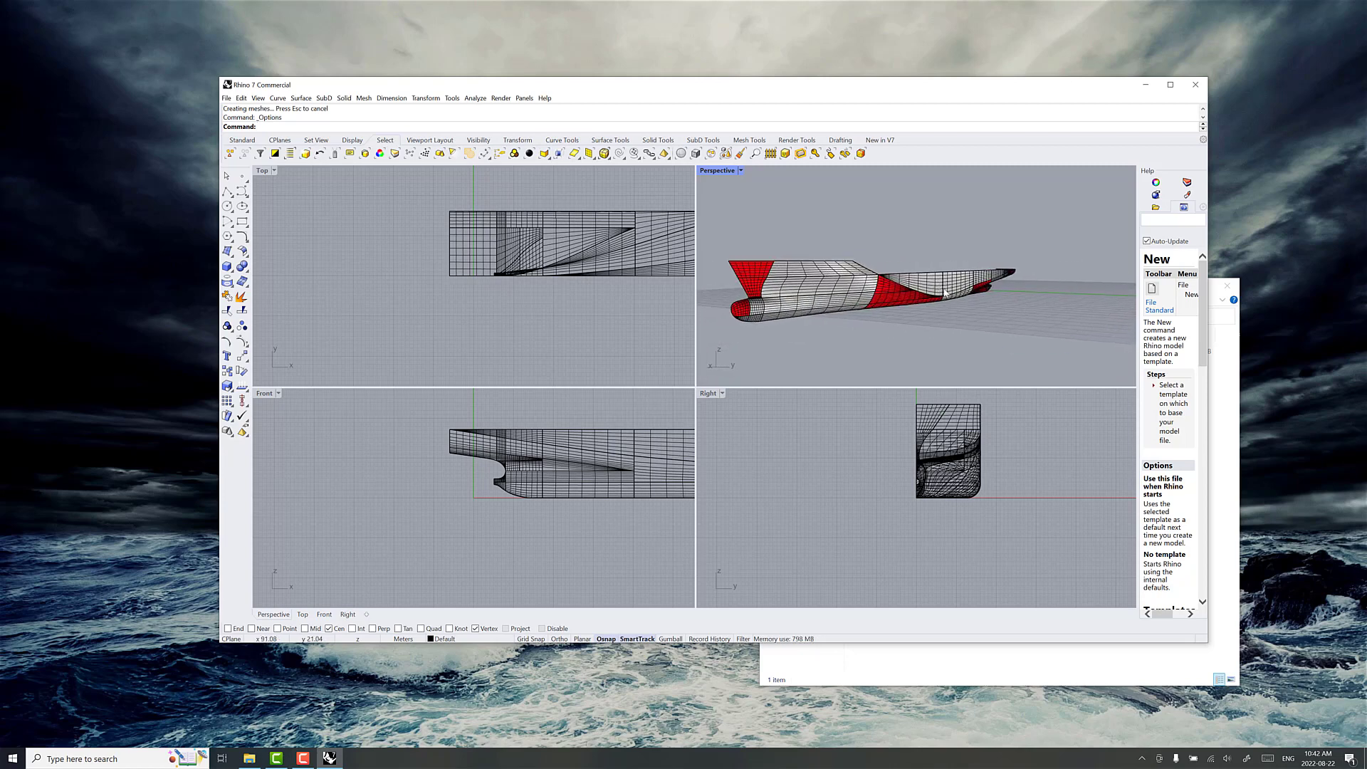
right_drag(852, 300, 918, 297)
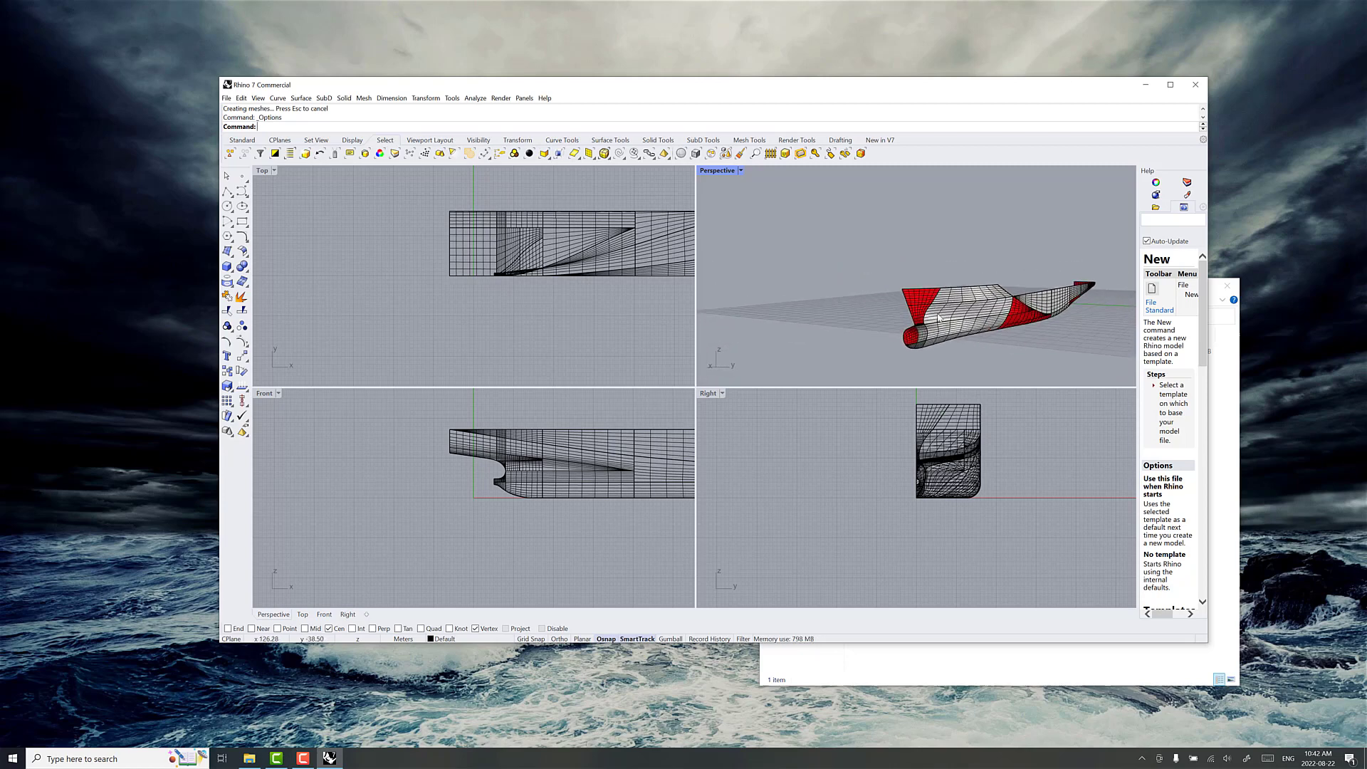
scroll(923, 294, up, 10)
scroll(920, 291, down, 5)
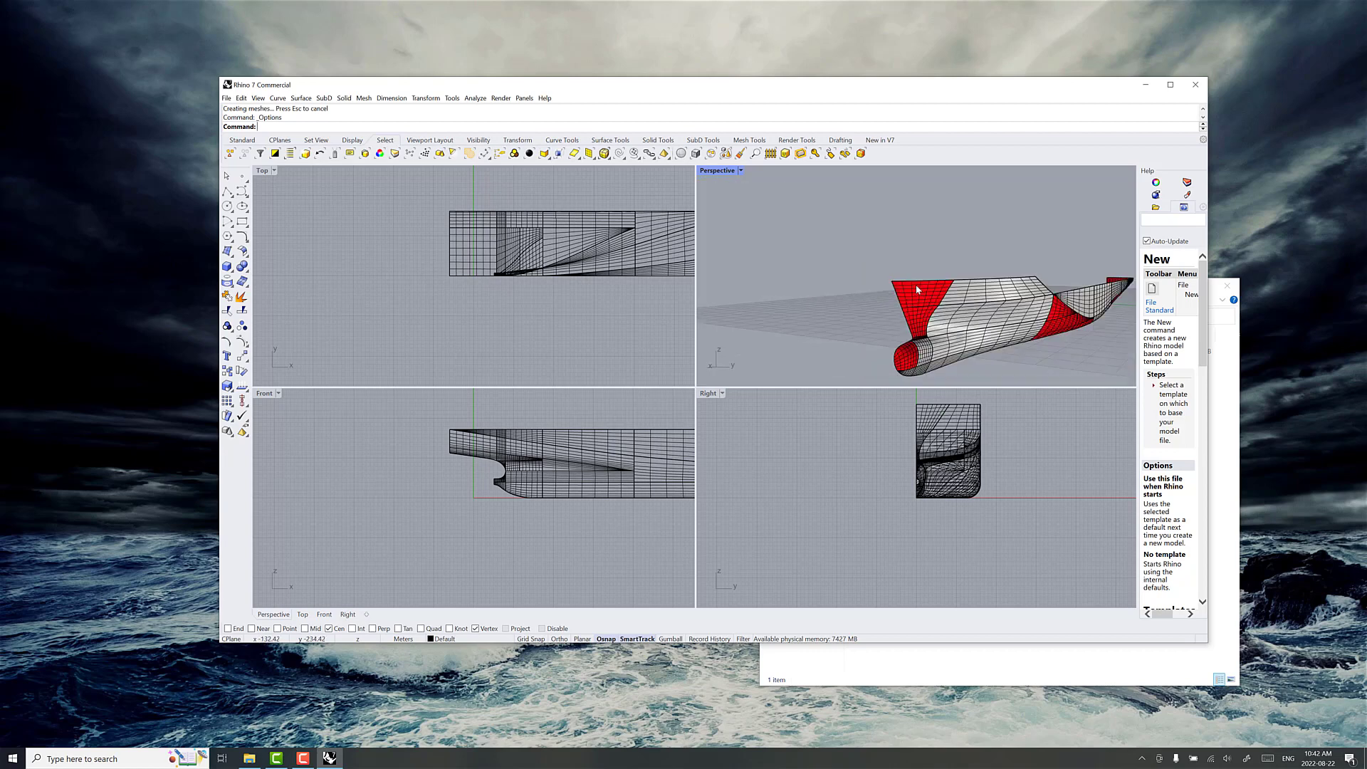
click(926, 302)
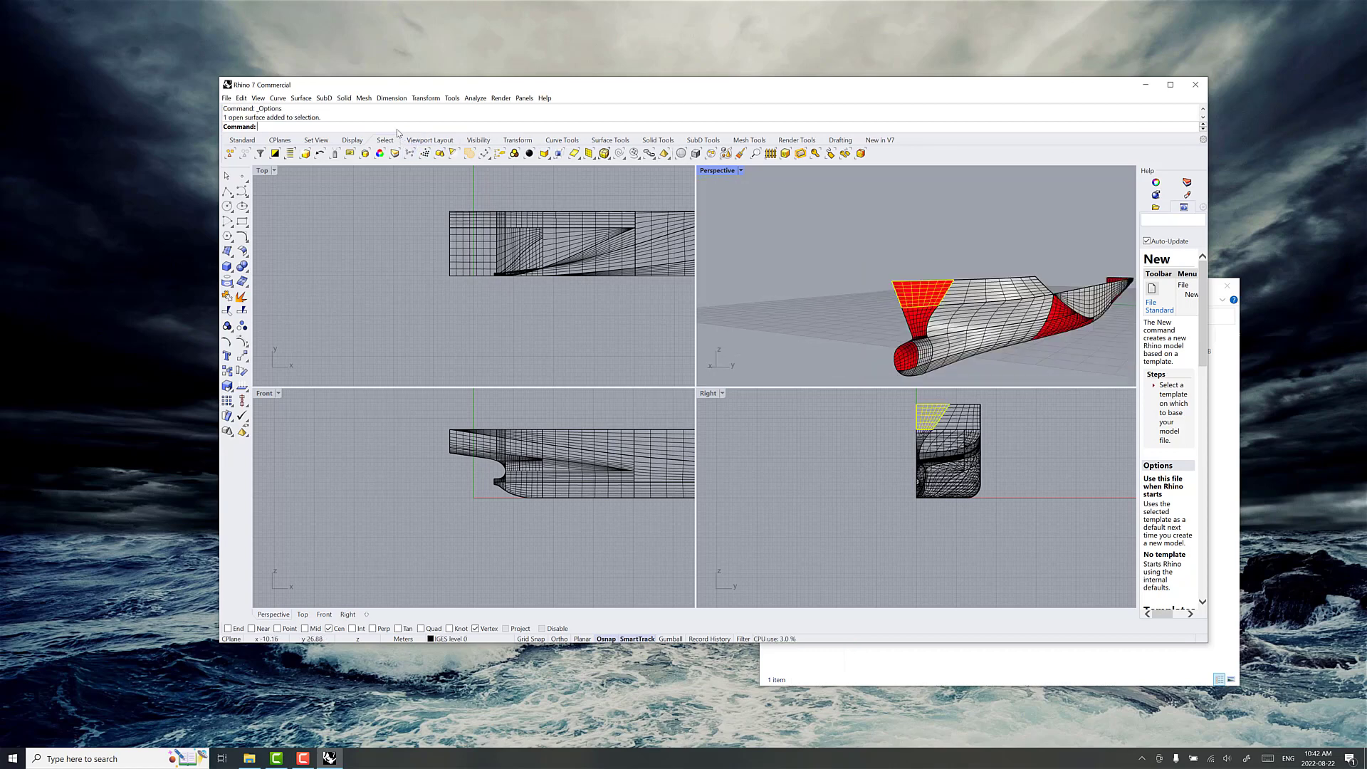
text(Dir)
key(Return)
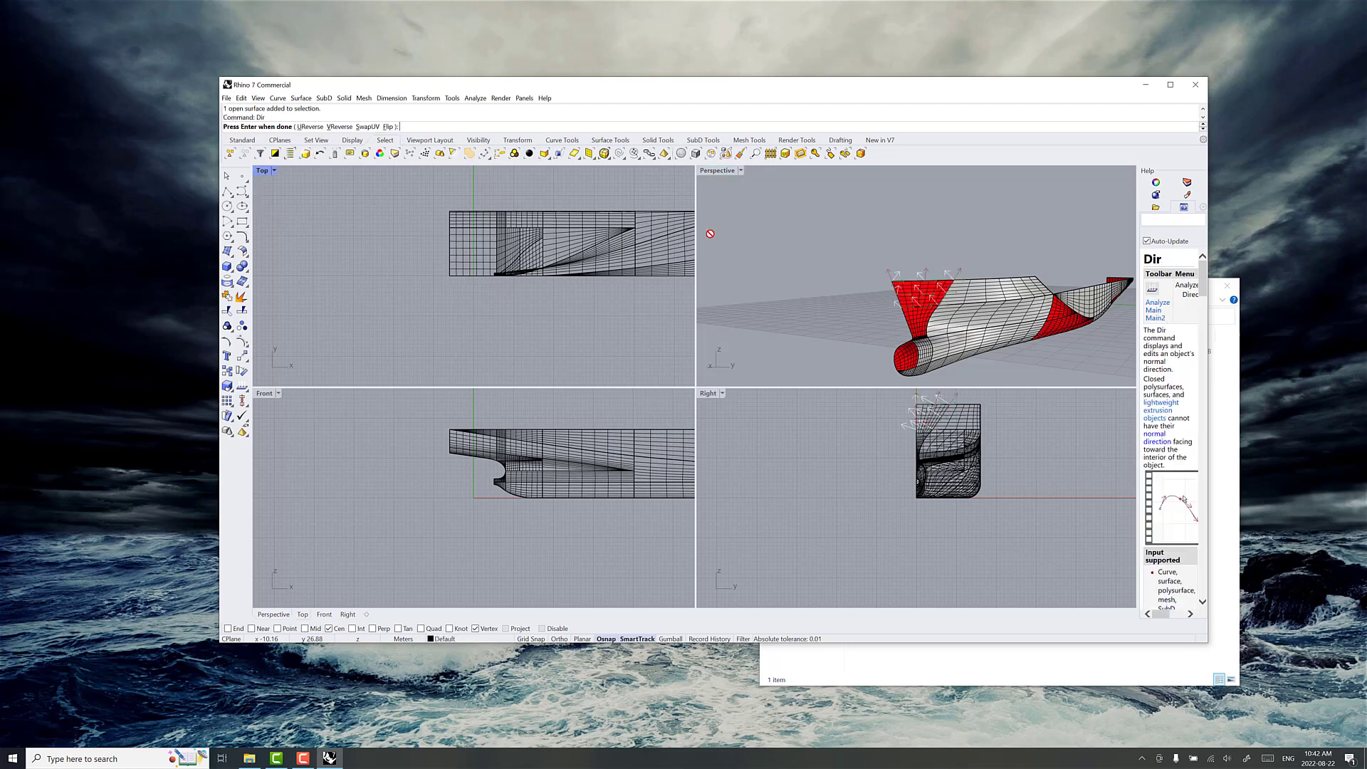
mouse_move(828, 275)
right_down()
mouse_move(819, 287)
mouse_move(849, 281)
right_up()
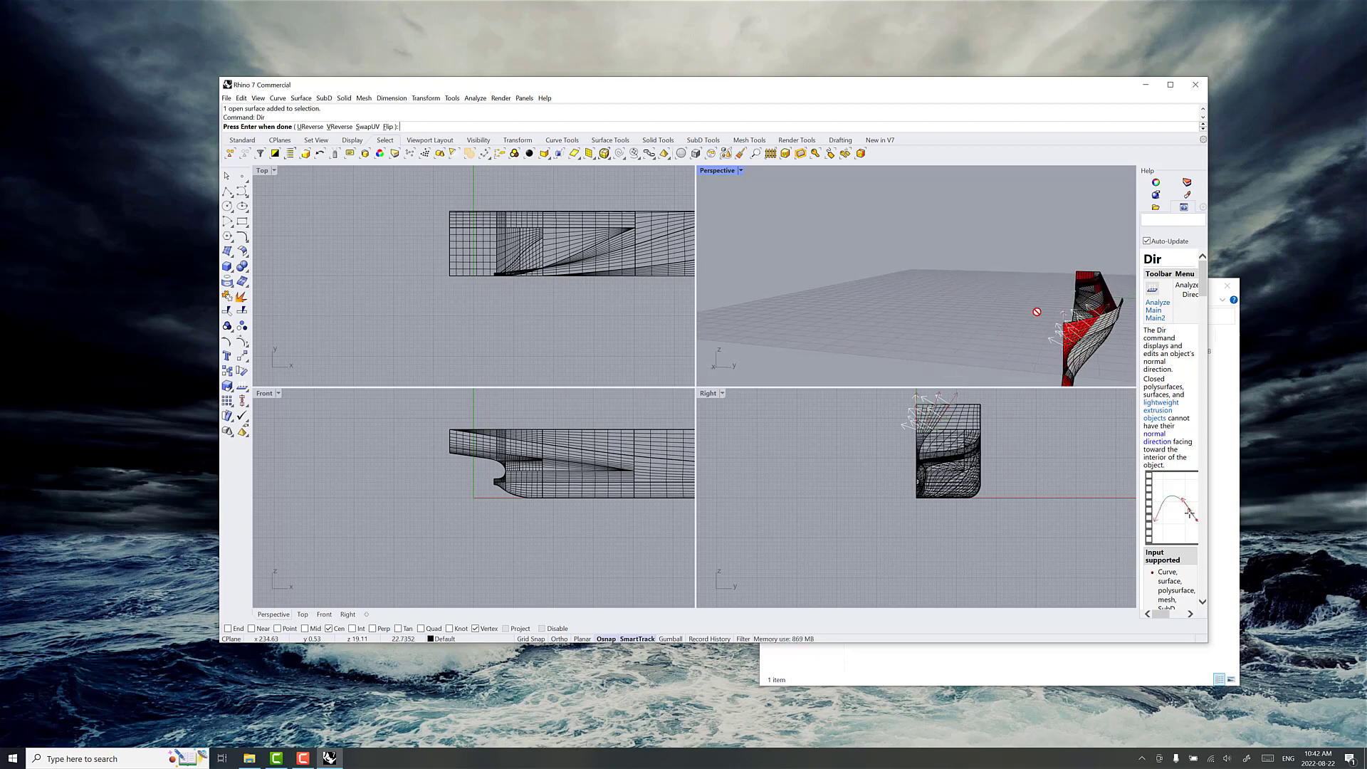
right_drag(1009, 300, 886, 308)
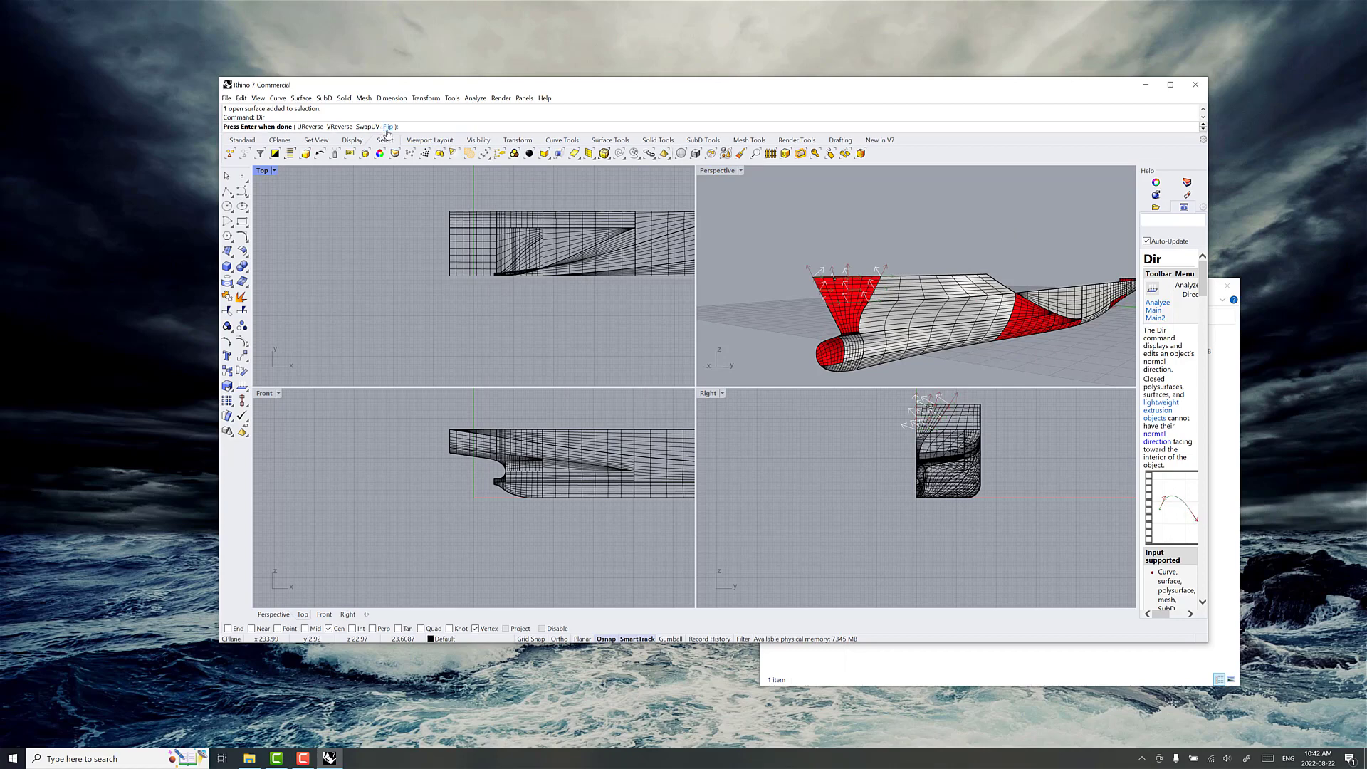
Step: Flip the normal of the uppermost bow surface, finish the Dir command and clear the selection
key(Return)
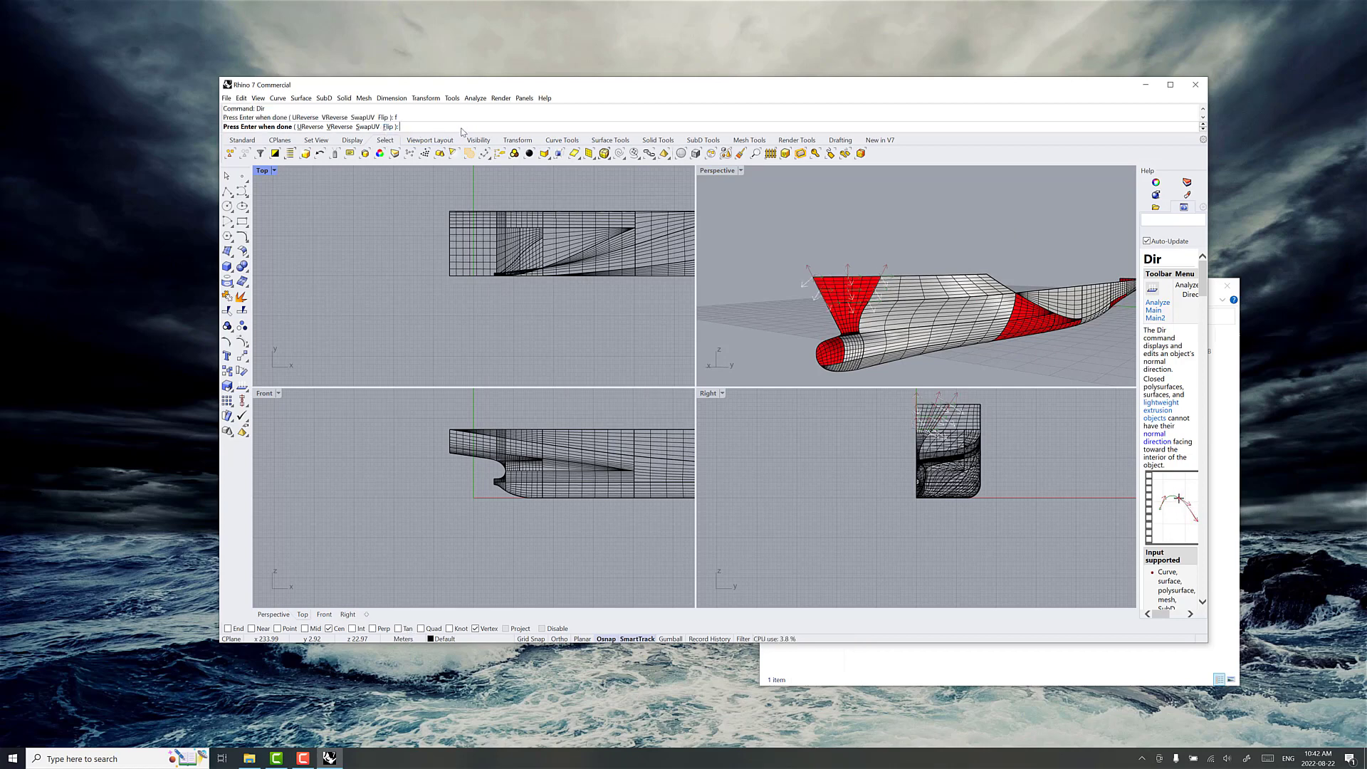
click(723, 201)
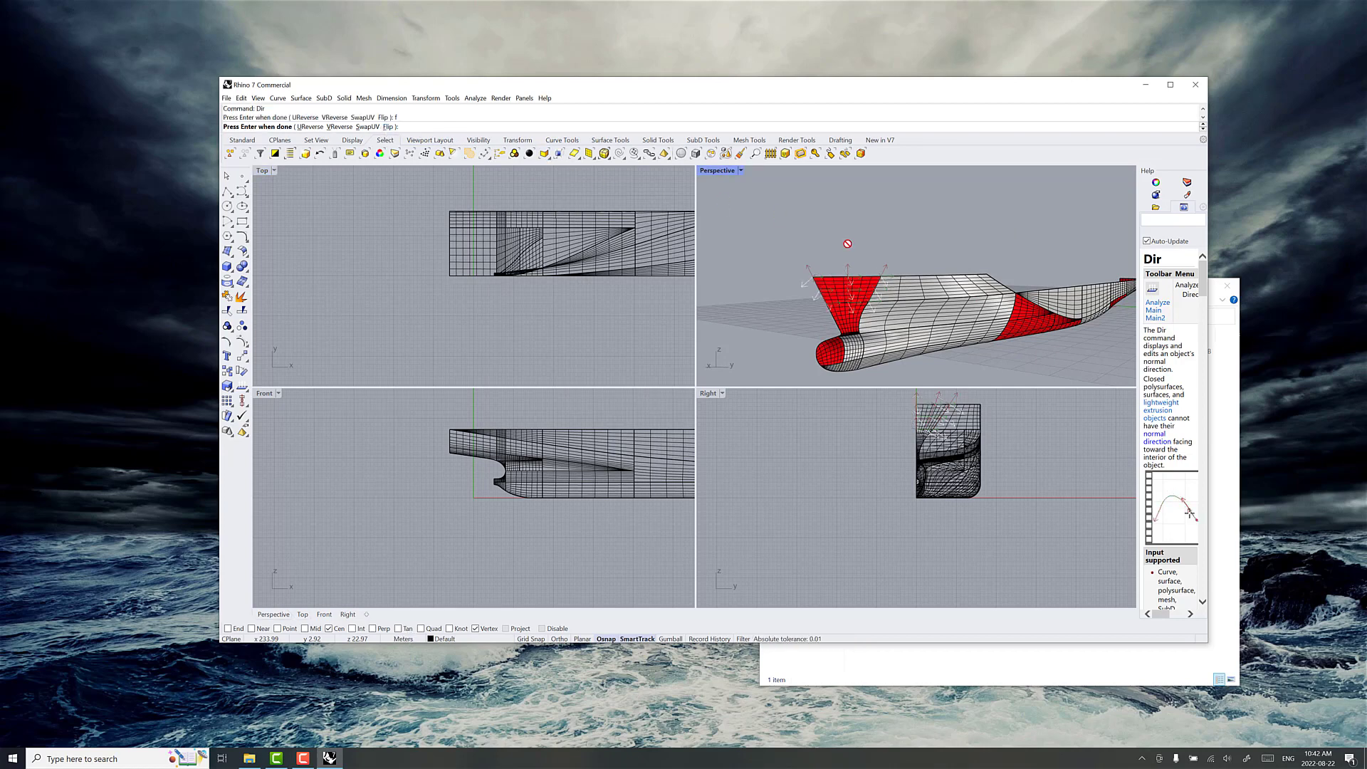
key(Return)
click(825, 232)
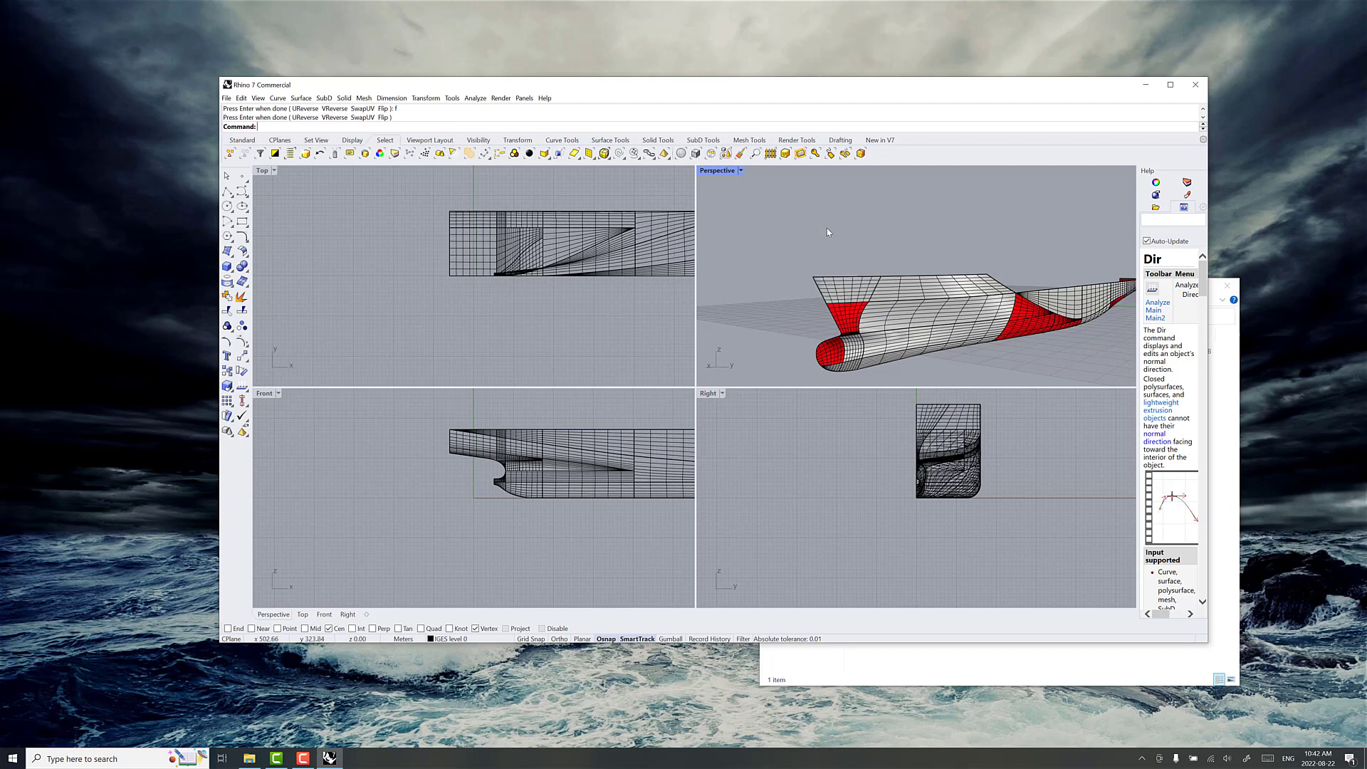
Step: Flip the normal of the red bow surface between the upper stem and the bulb using Dir
click(852, 322)
scroll(852, 322, up, 5)
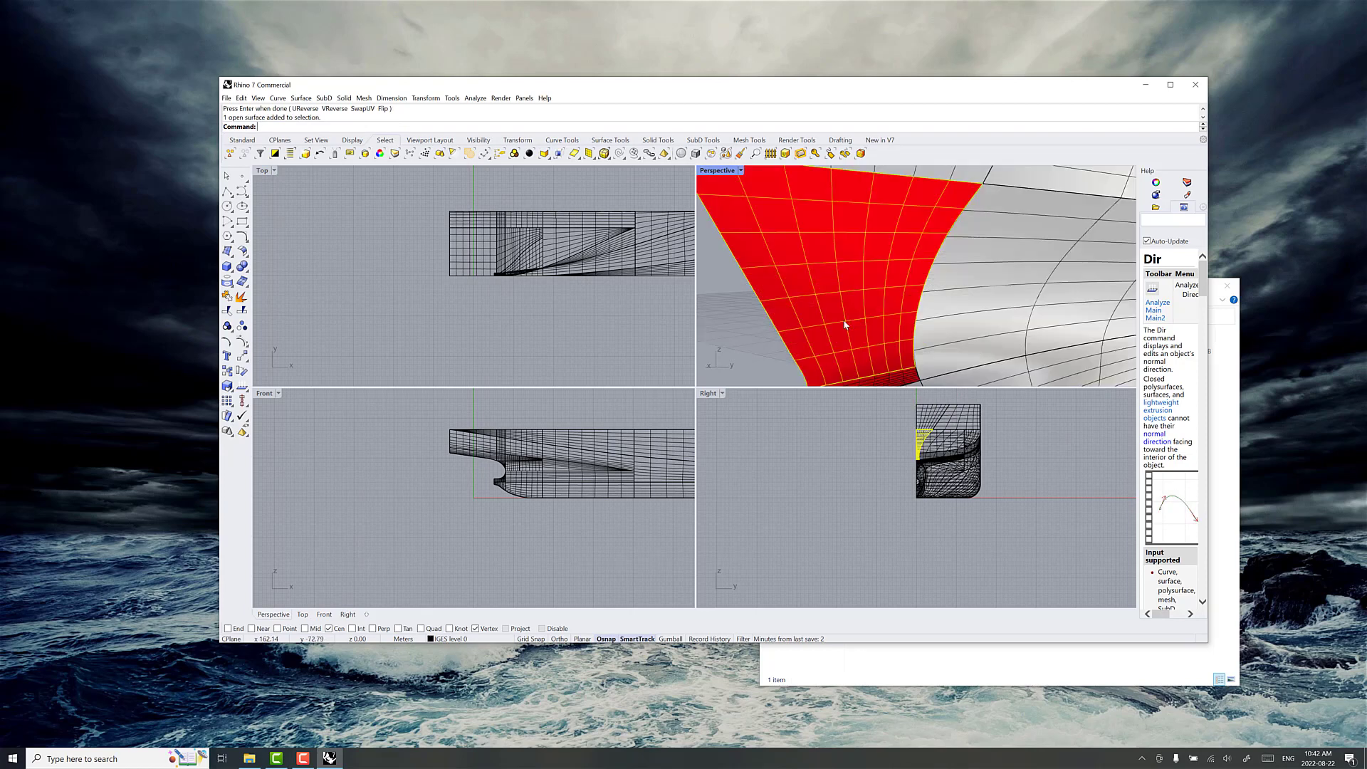
scroll(847, 318, down, 3)
key(Return)
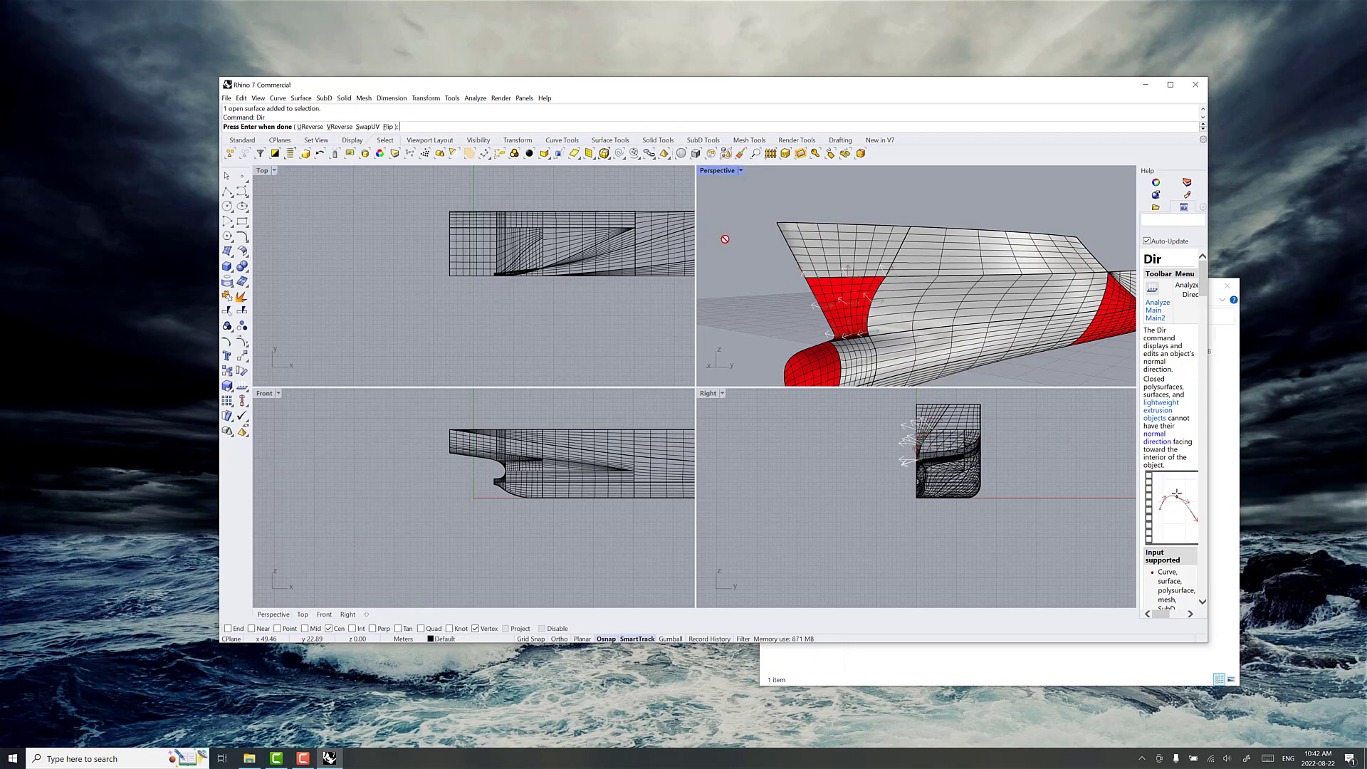
text(f)
key(Return)
key(Return)
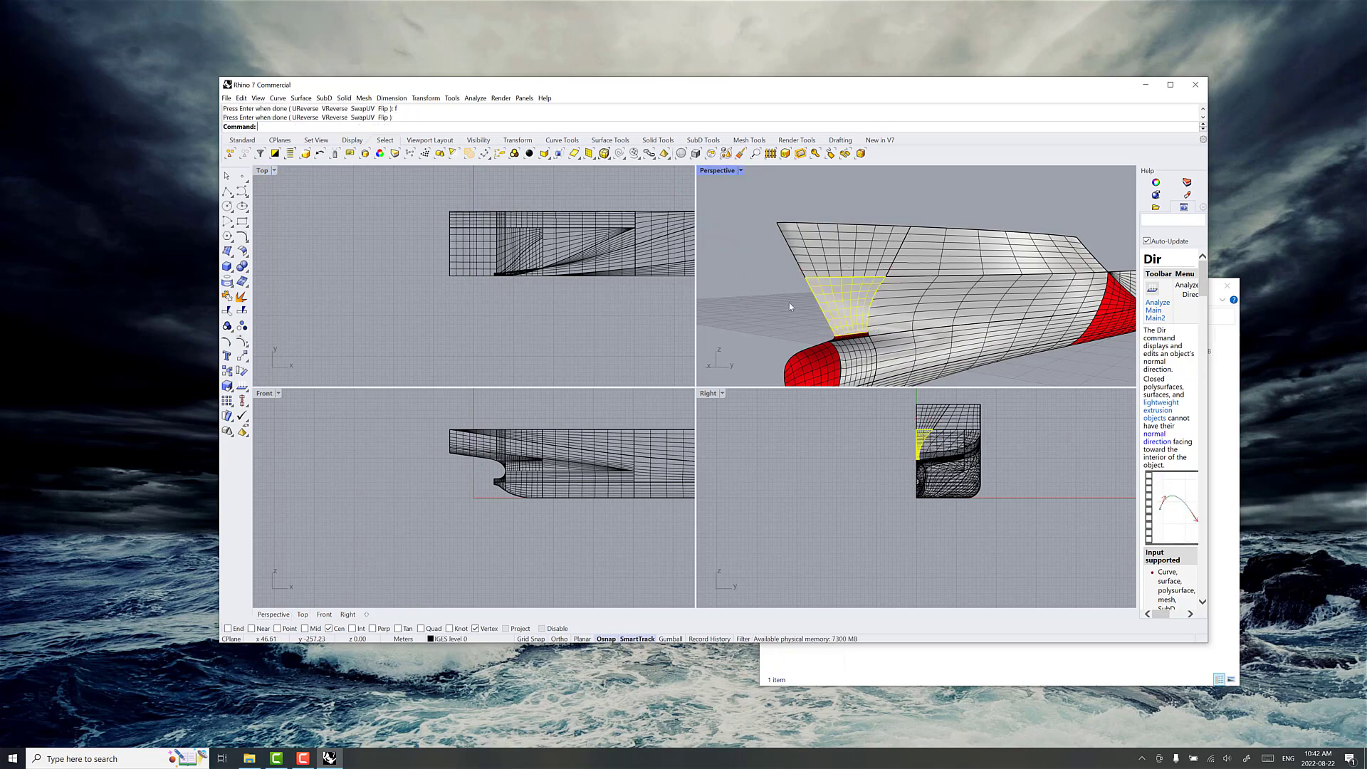
Step: Flip the normal of the red surface at the front of the bulbous bow using Dir
scroll(840, 321, up, 8)
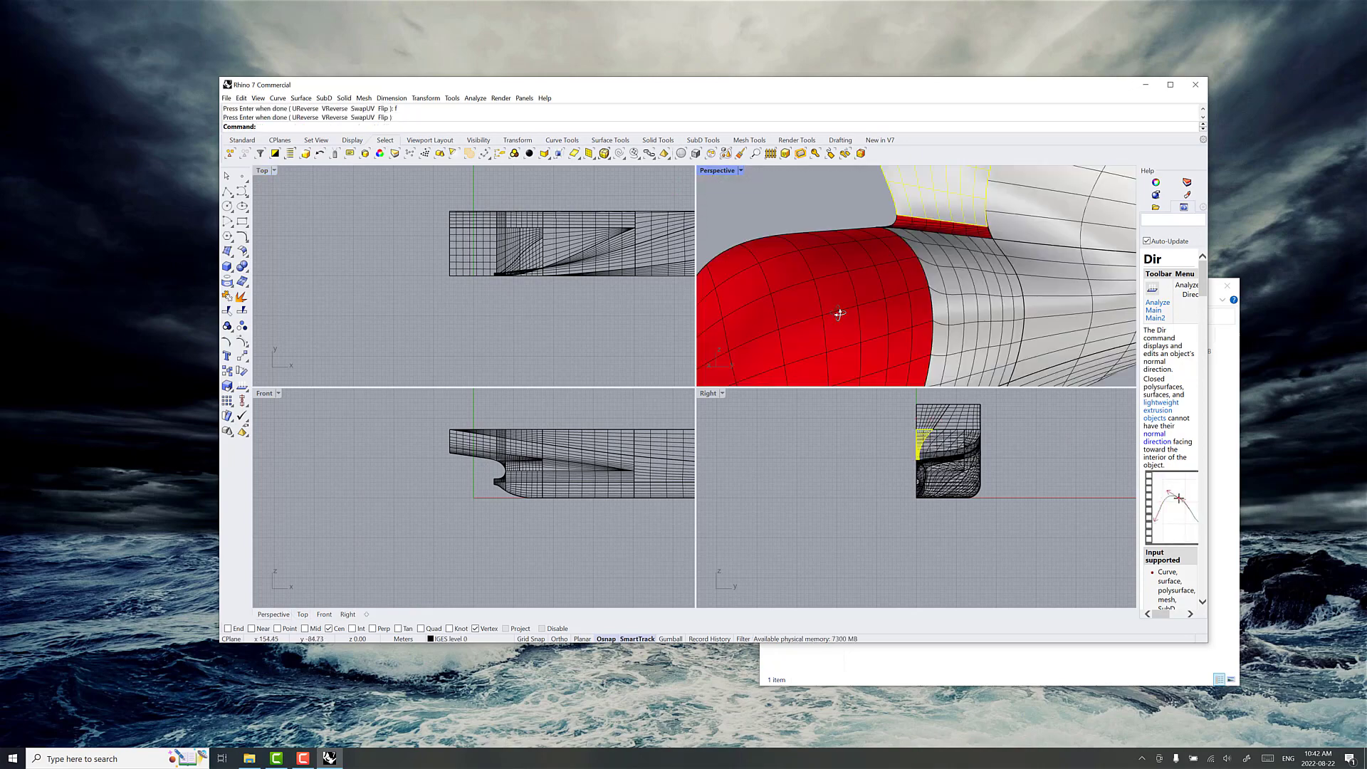
scroll(842, 316, down, 6)
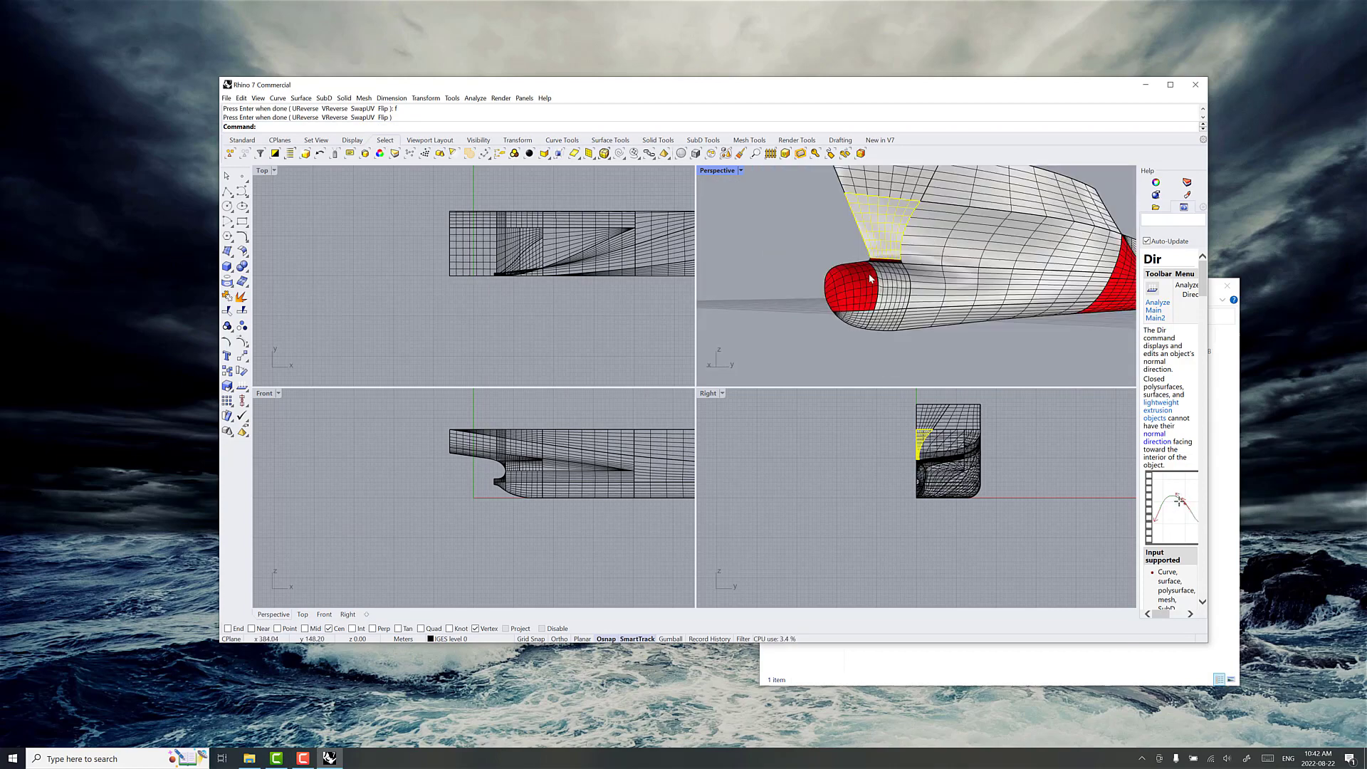
right_drag(870, 279, 853, 310)
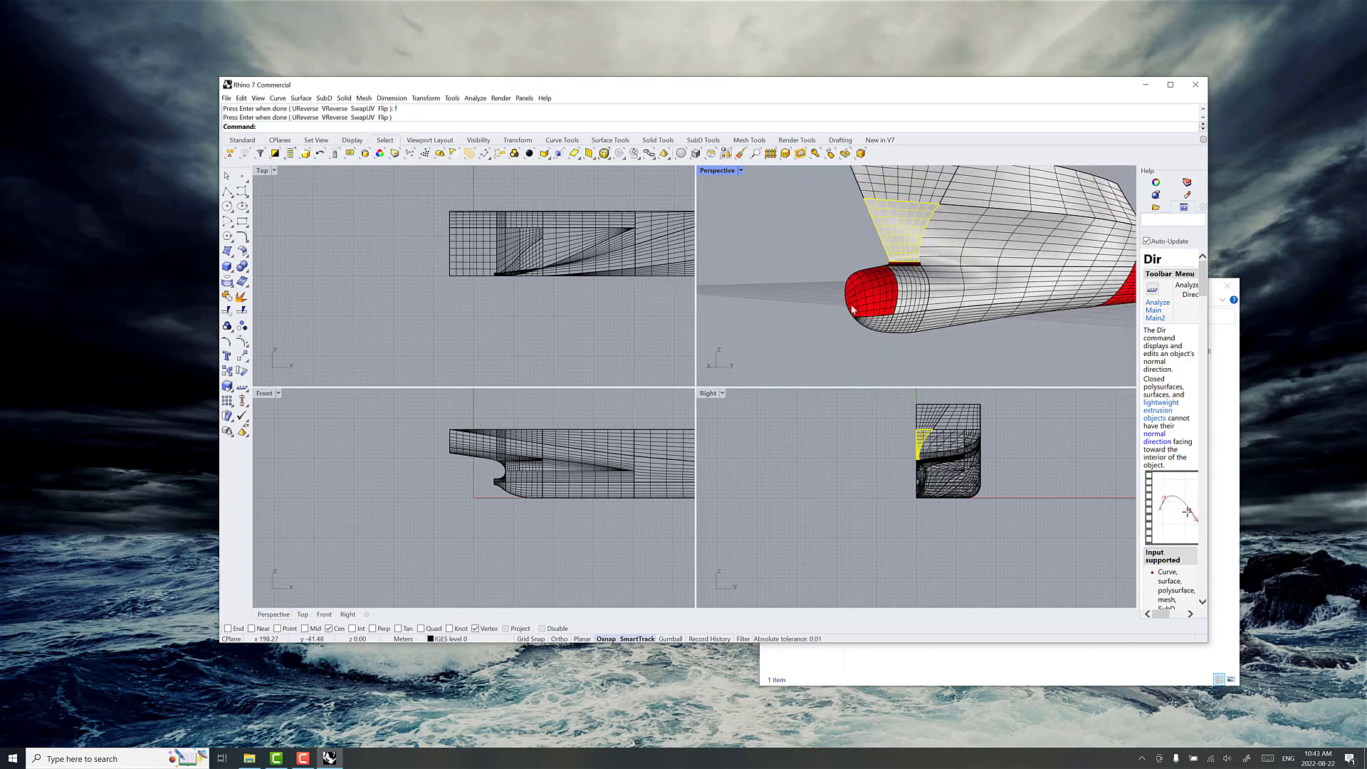
click(902, 274)
click(896, 264)
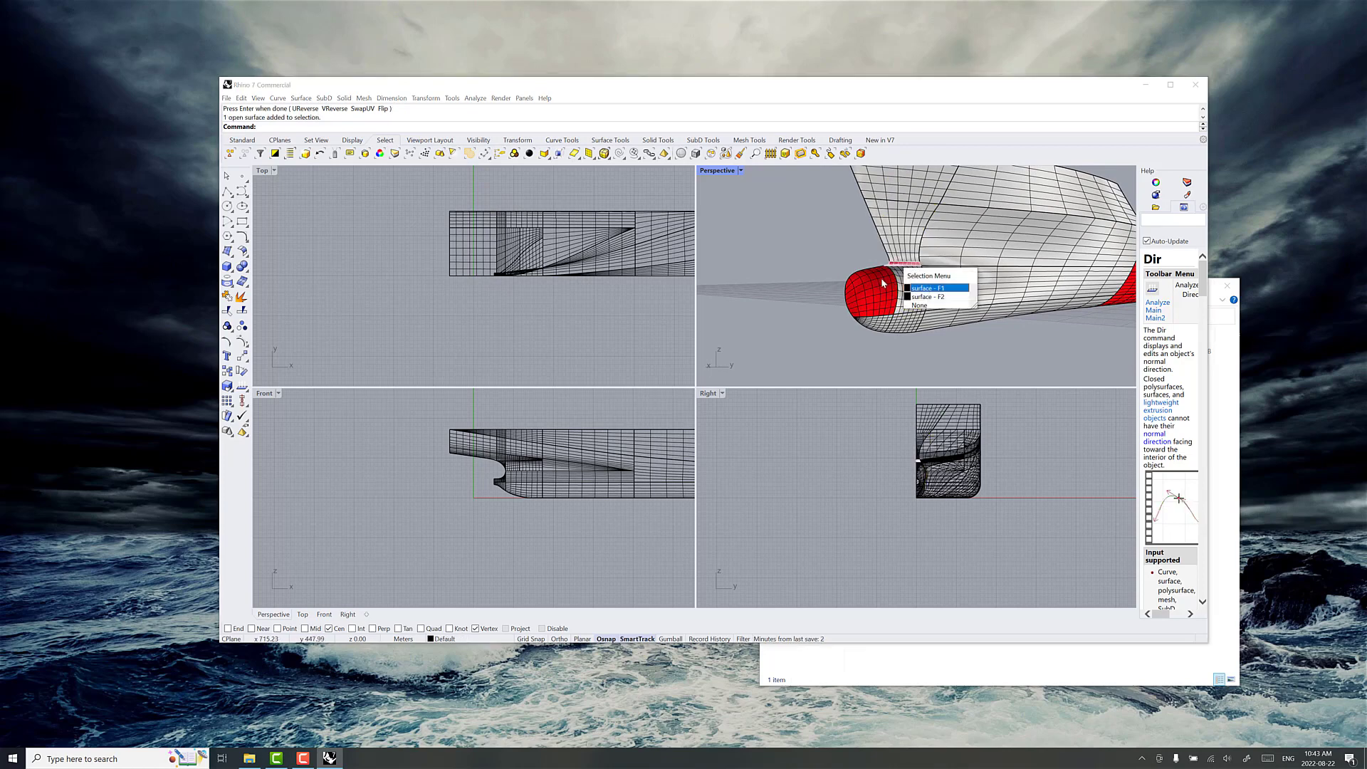
click(882, 283)
right_click(831, 264)
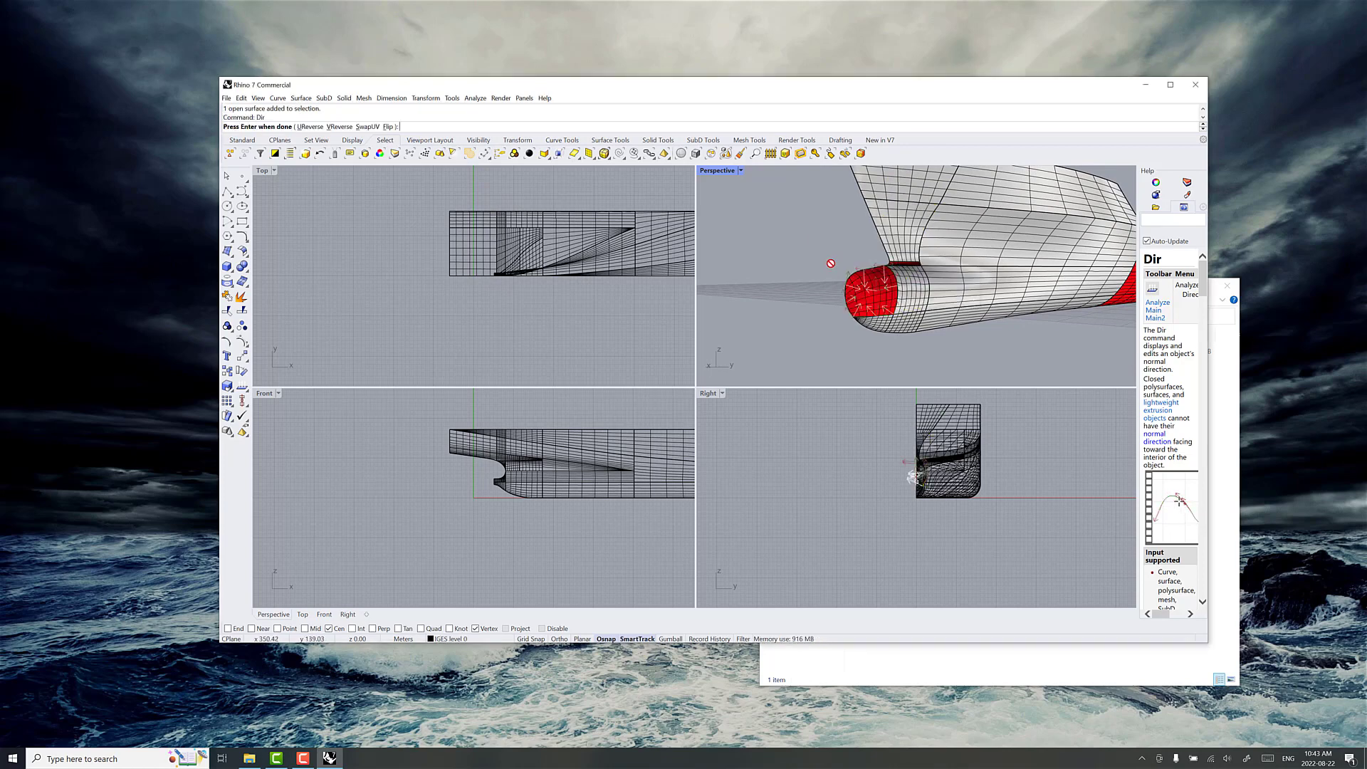
text(f)
key(Return)
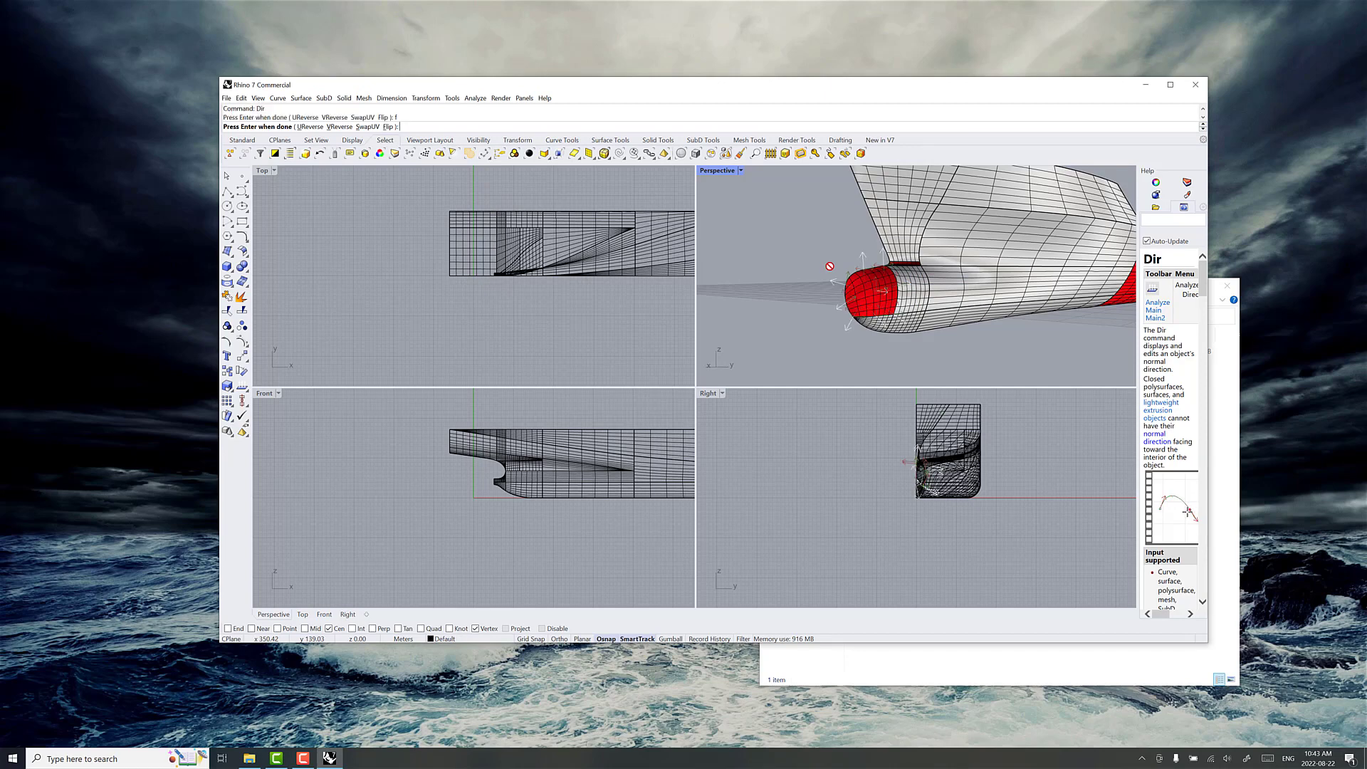
key(Return)
Step: Flip the normal of the thin strip surface joining the bulb to the stem using Dir
click(894, 268)
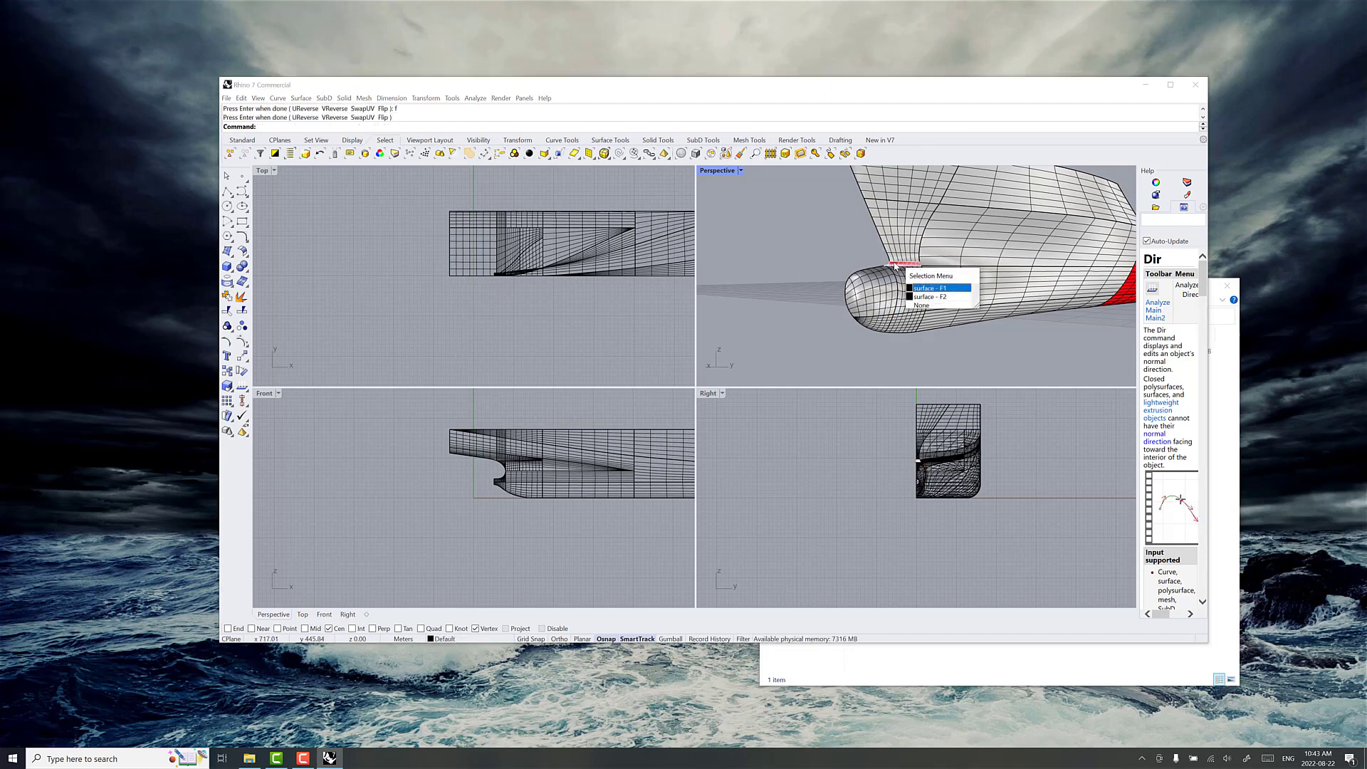
key(Return)
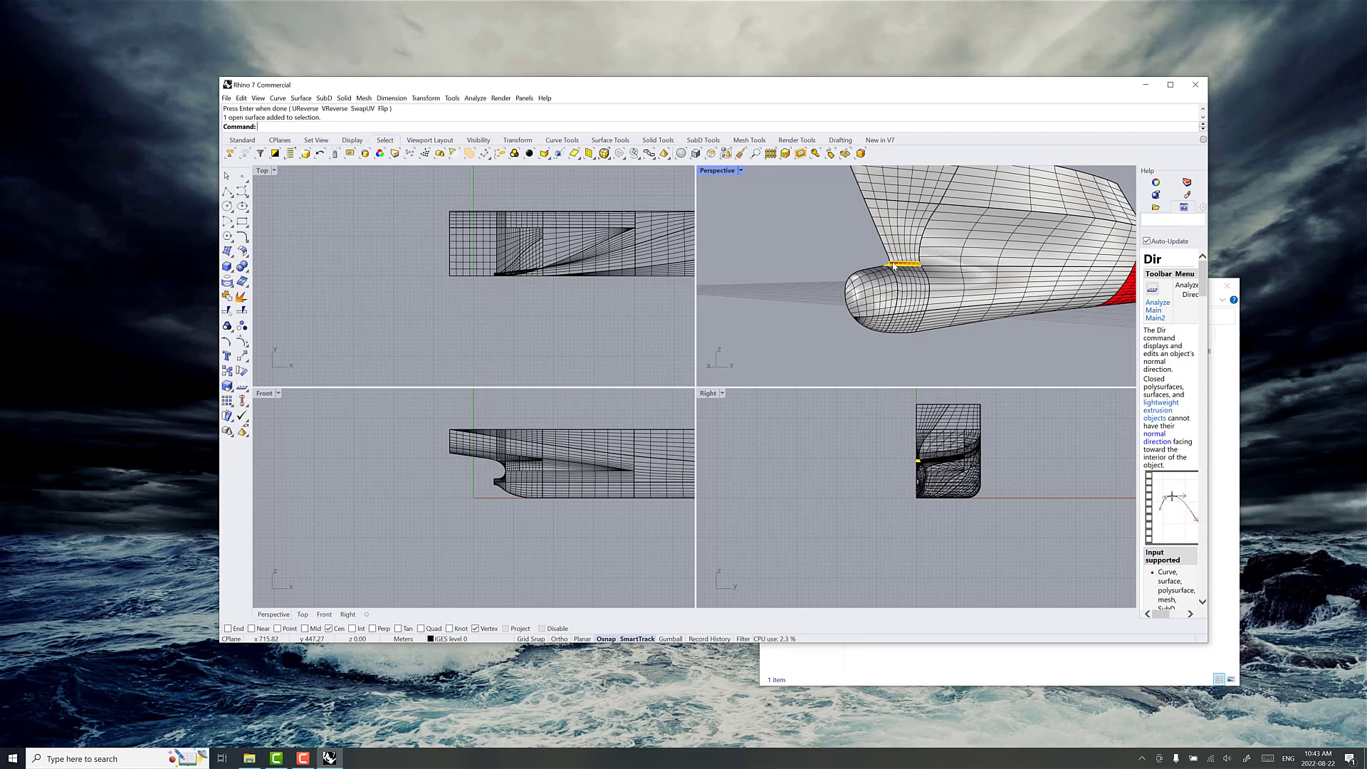
text(dir)
key(Return)
text(f)
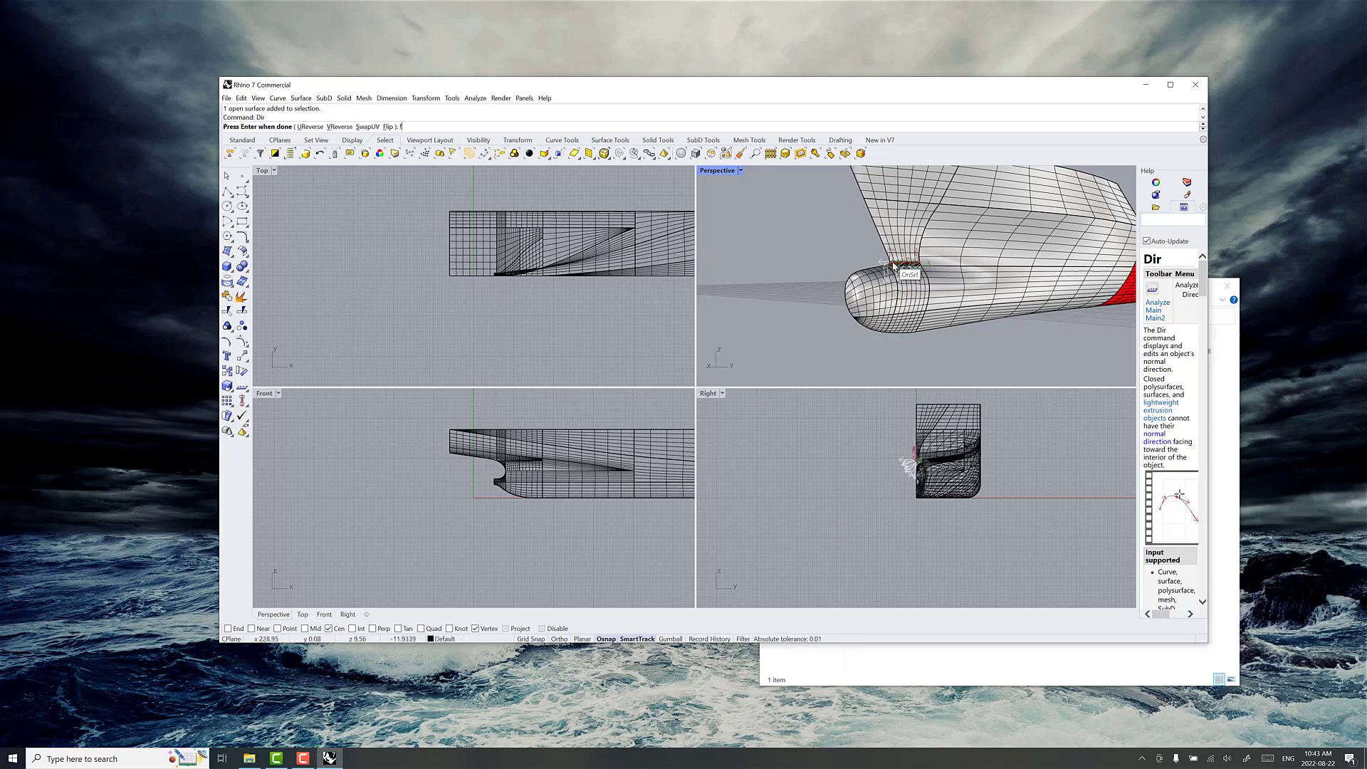
key(Return)
key(Return)
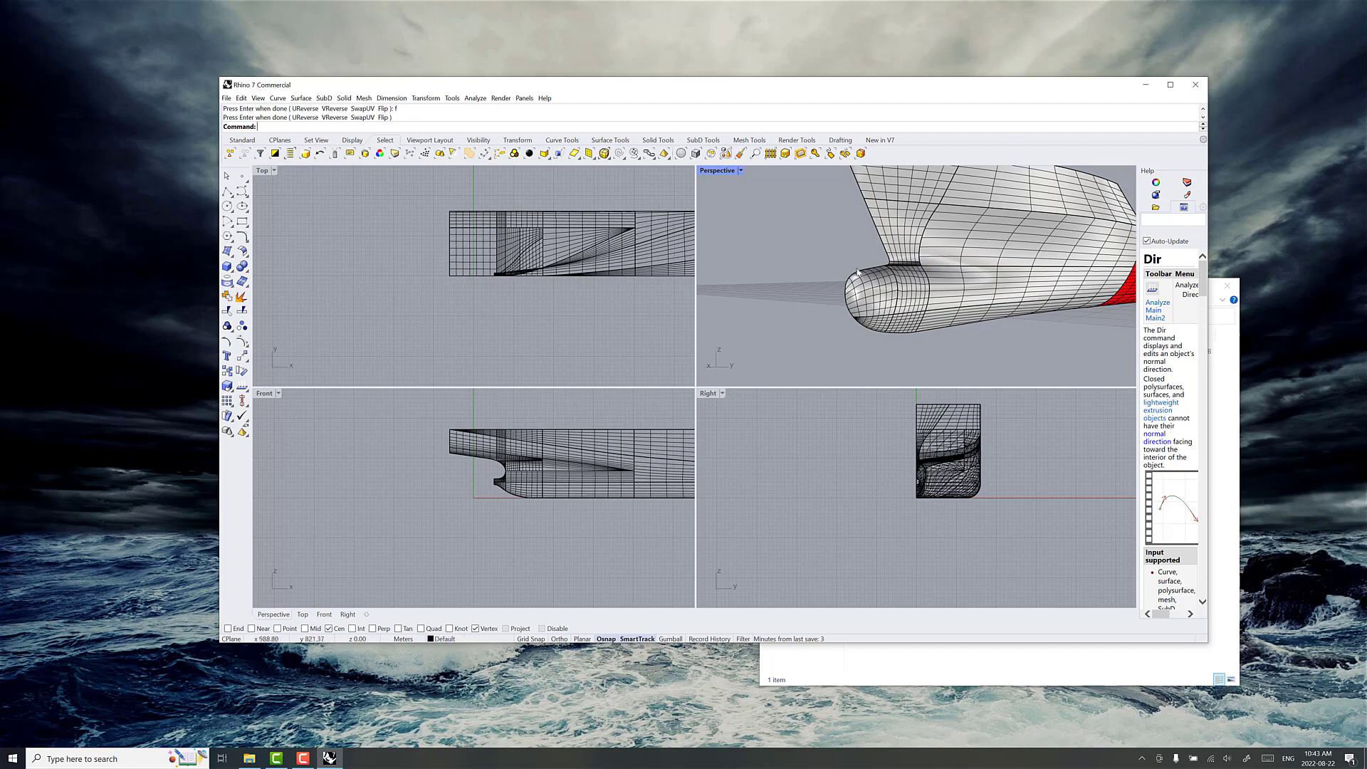
Step: Select the adjoining red side and bilge surfaces aft of the bow and flip all their normals with Dir
mouse_move(857, 273)
right_down()
mouse_move(819, 283)
mouse_move(853, 288)
right_up()
shift+right_drag(962, 300, 898, 277)
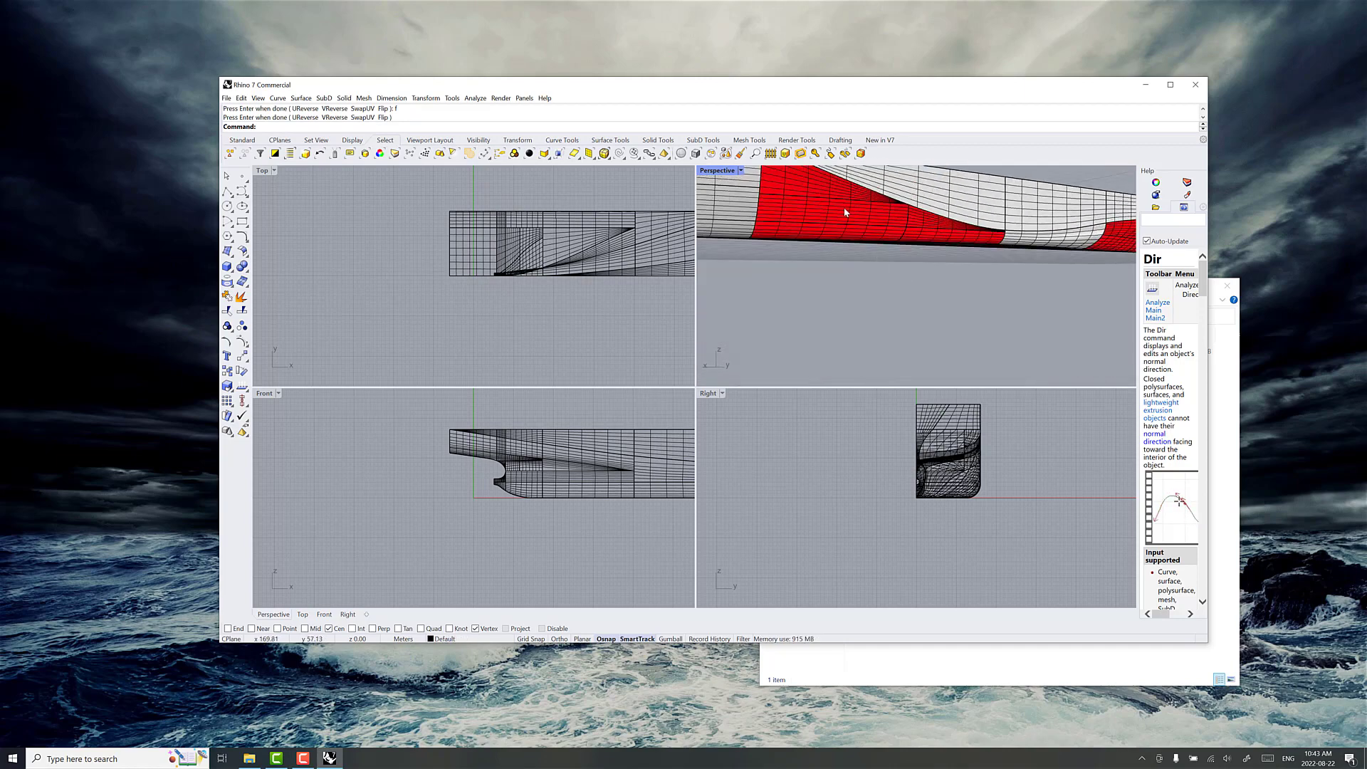
click(824, 193)
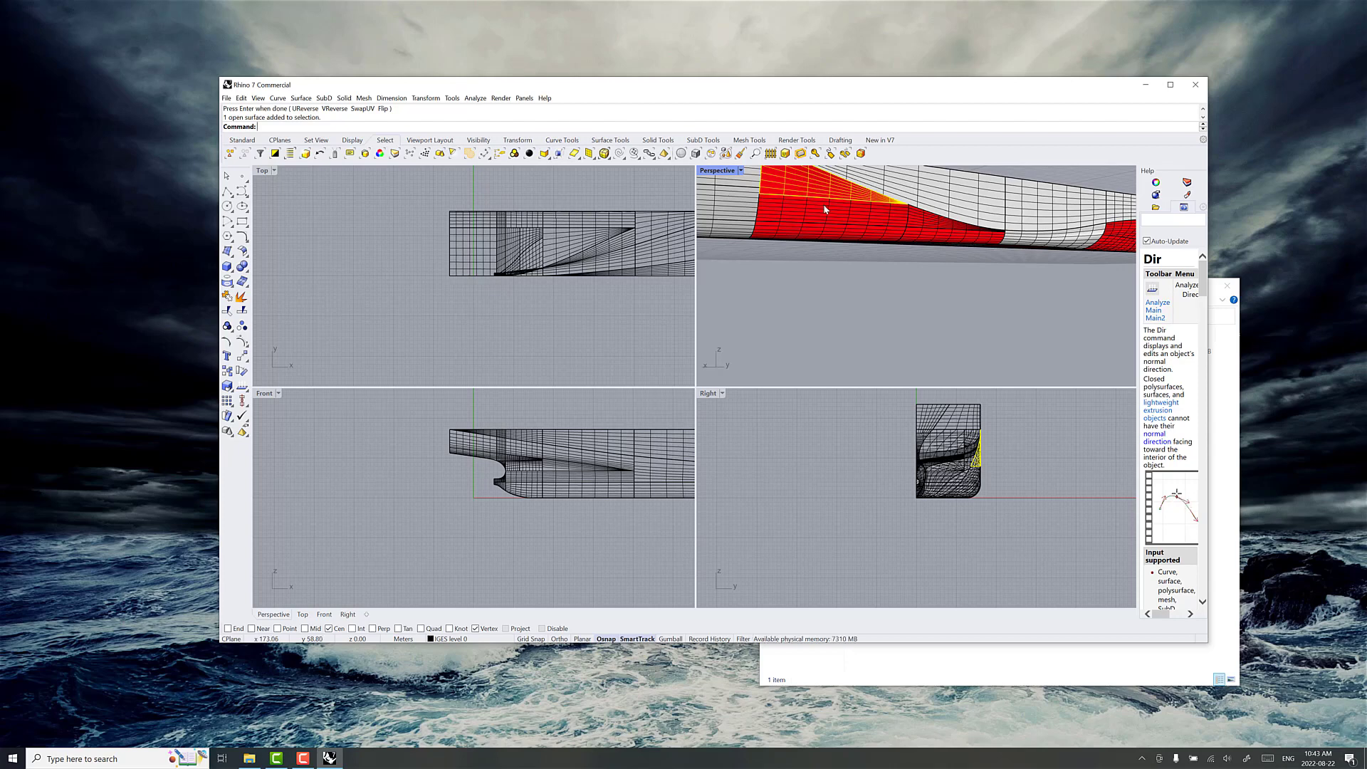
click(824, 207)
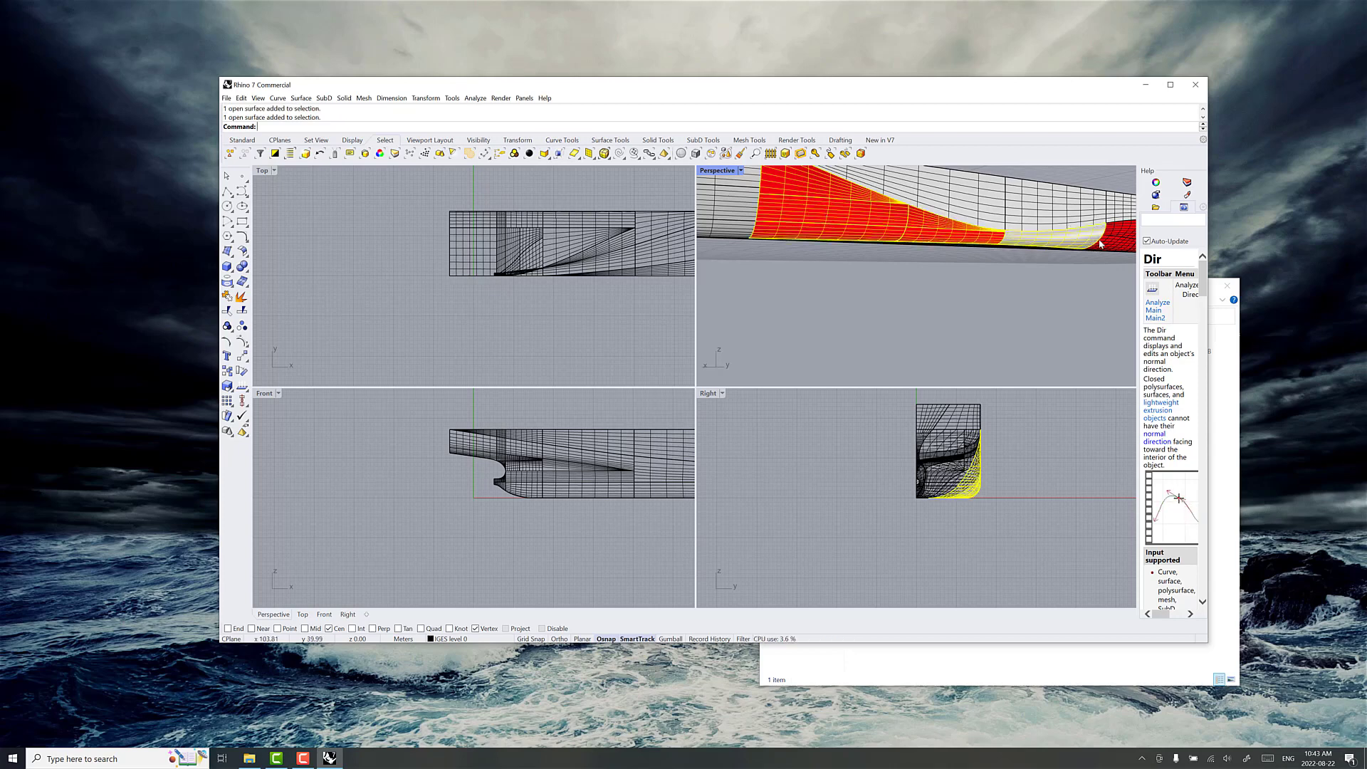
click(953, 240)
shift+click(913, 221)
shift+click(890, 220)
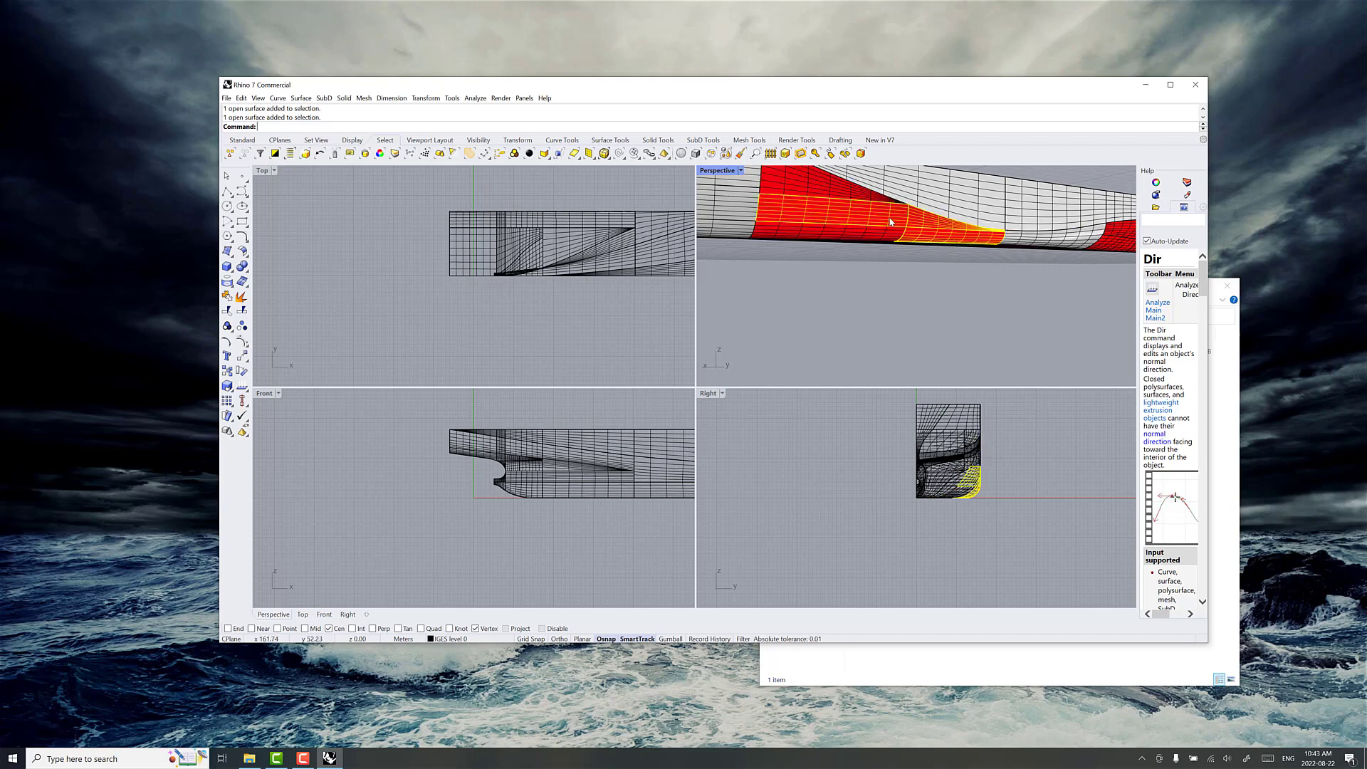
shift+click(871, 235)
shift+click(824, 191)
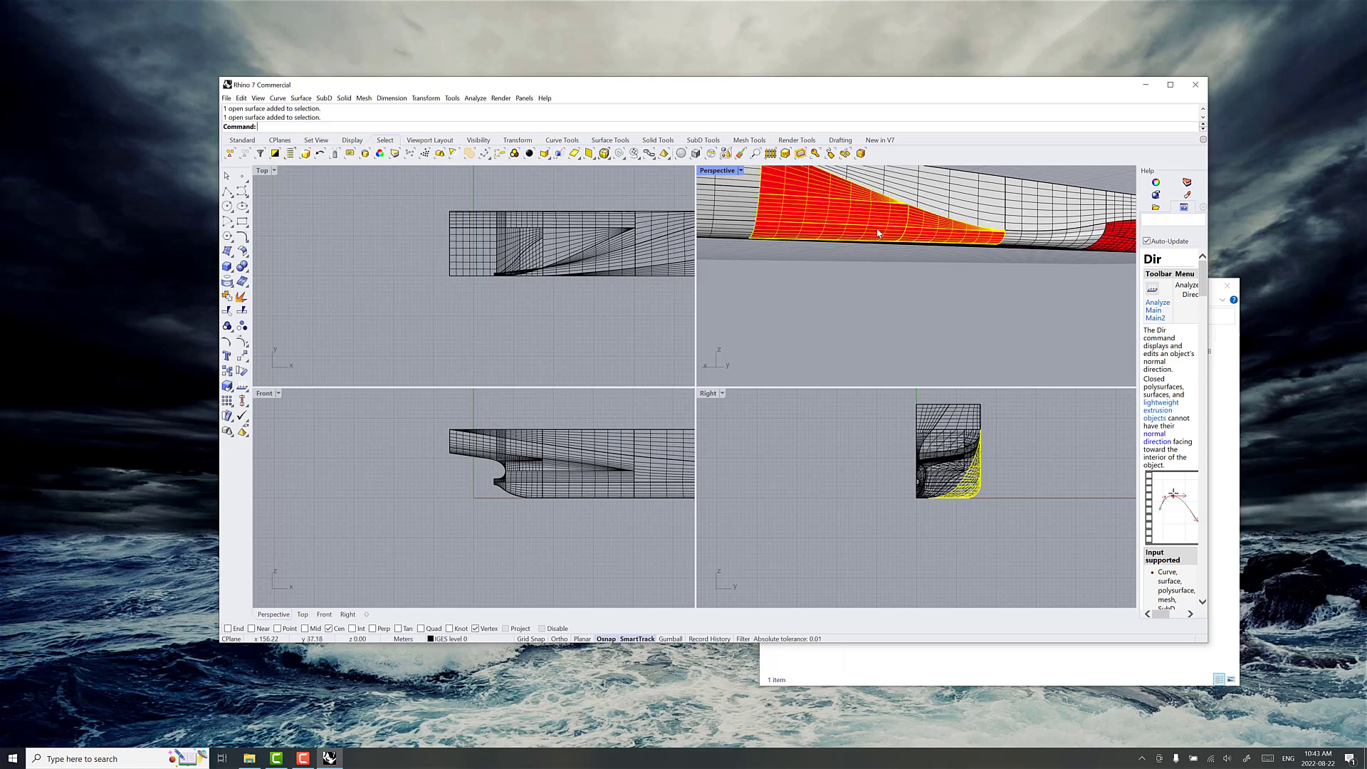
key(Return)
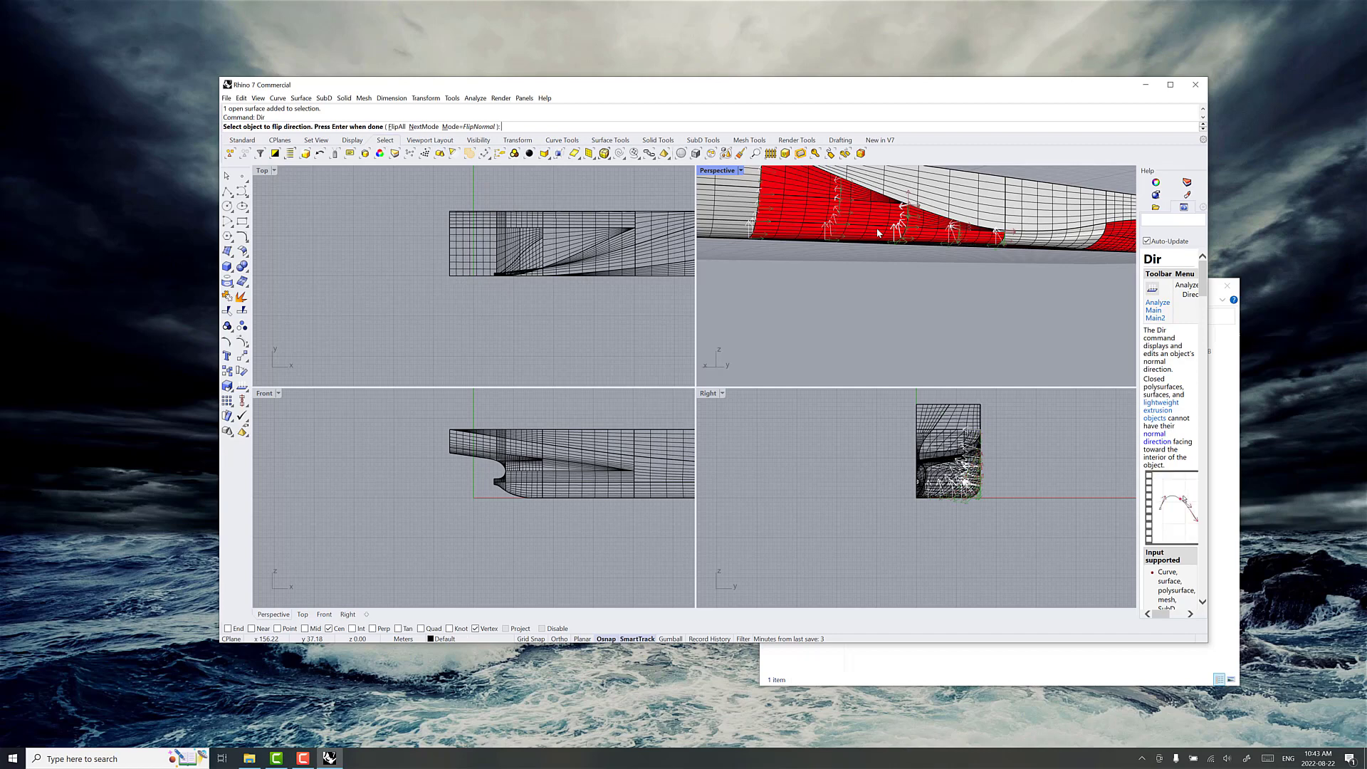
text(f)
key(Return)
key(Return)
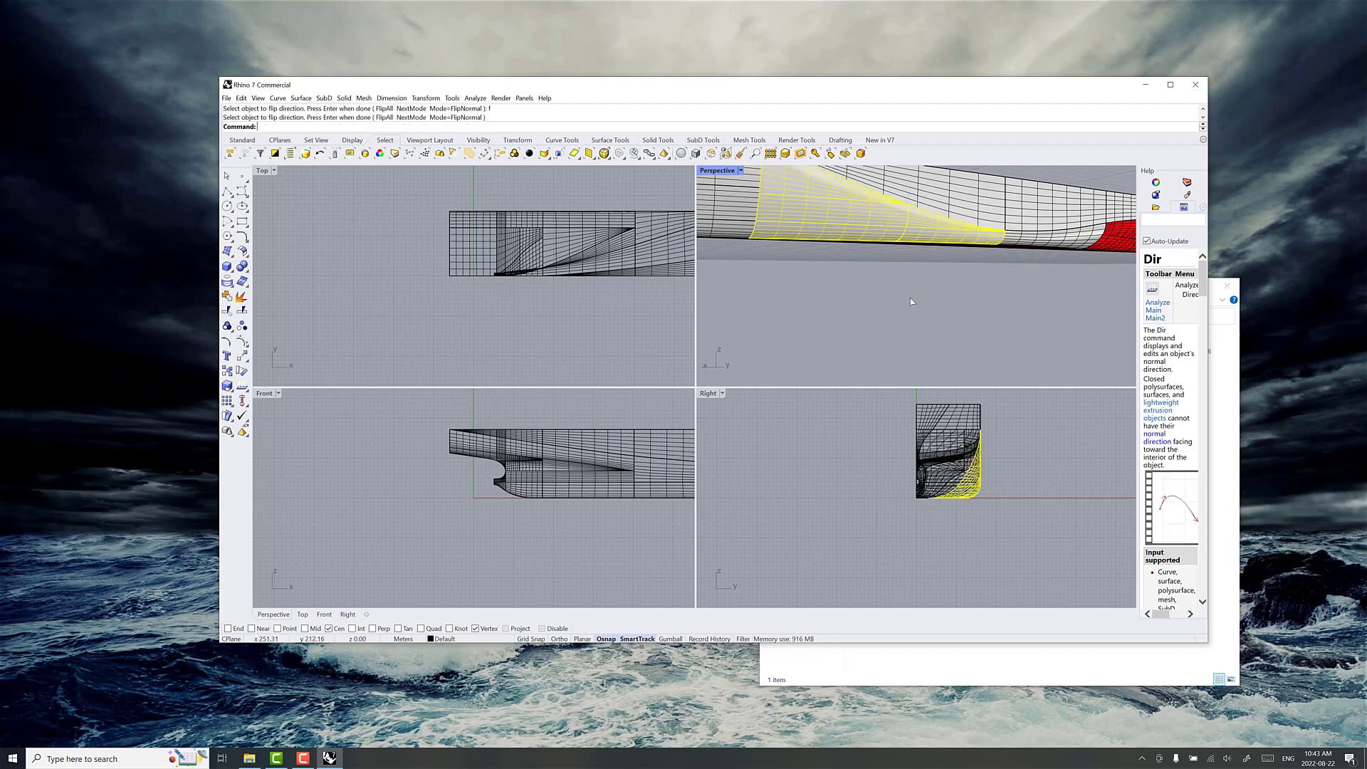
Step: Maximize the Rhino window to enlarge the four viewports
mouse_move(927, 305)
right_down()
mouse_move(885, 285)
mouse_move(943, 229)
mouse_move(929, 318)
right_up()
drag(1089, 85, 1101, 70)
click(1184, 69)
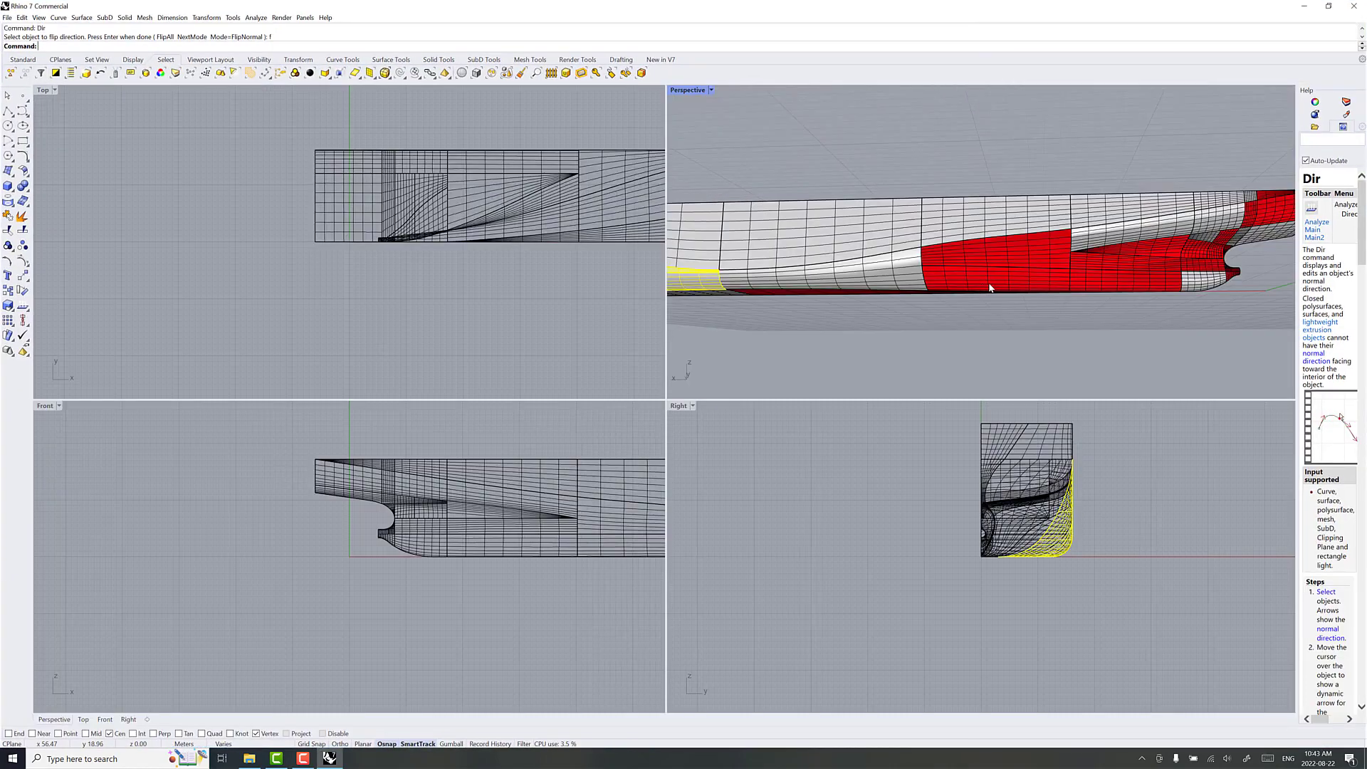
Step: Flip the normal of the red flat-bottom surface just aft of the bulbous bow using Dir
mouse_move(992, 285)
right_down()
mouse_move(1017, 200)
mouse_move(995, 280)
right_up()
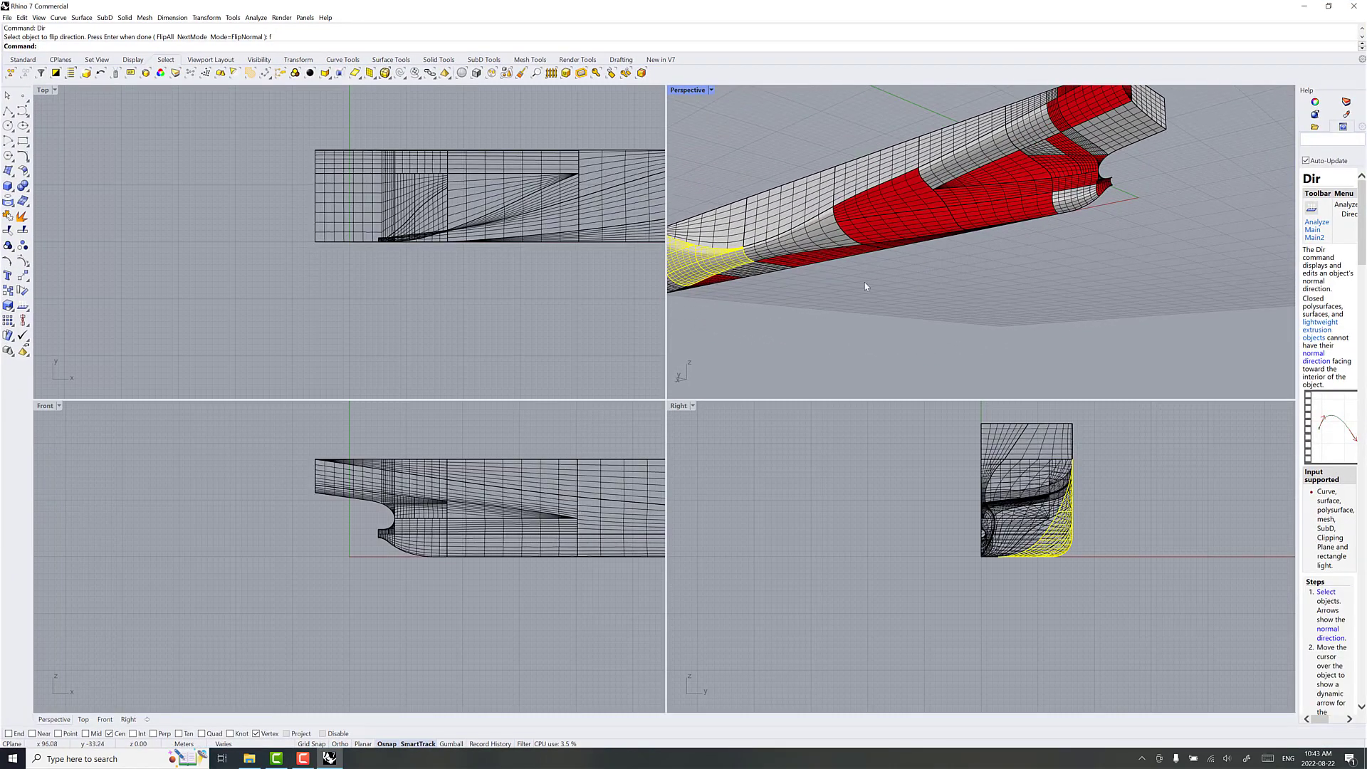
click(722, 280)
click(720, 283)
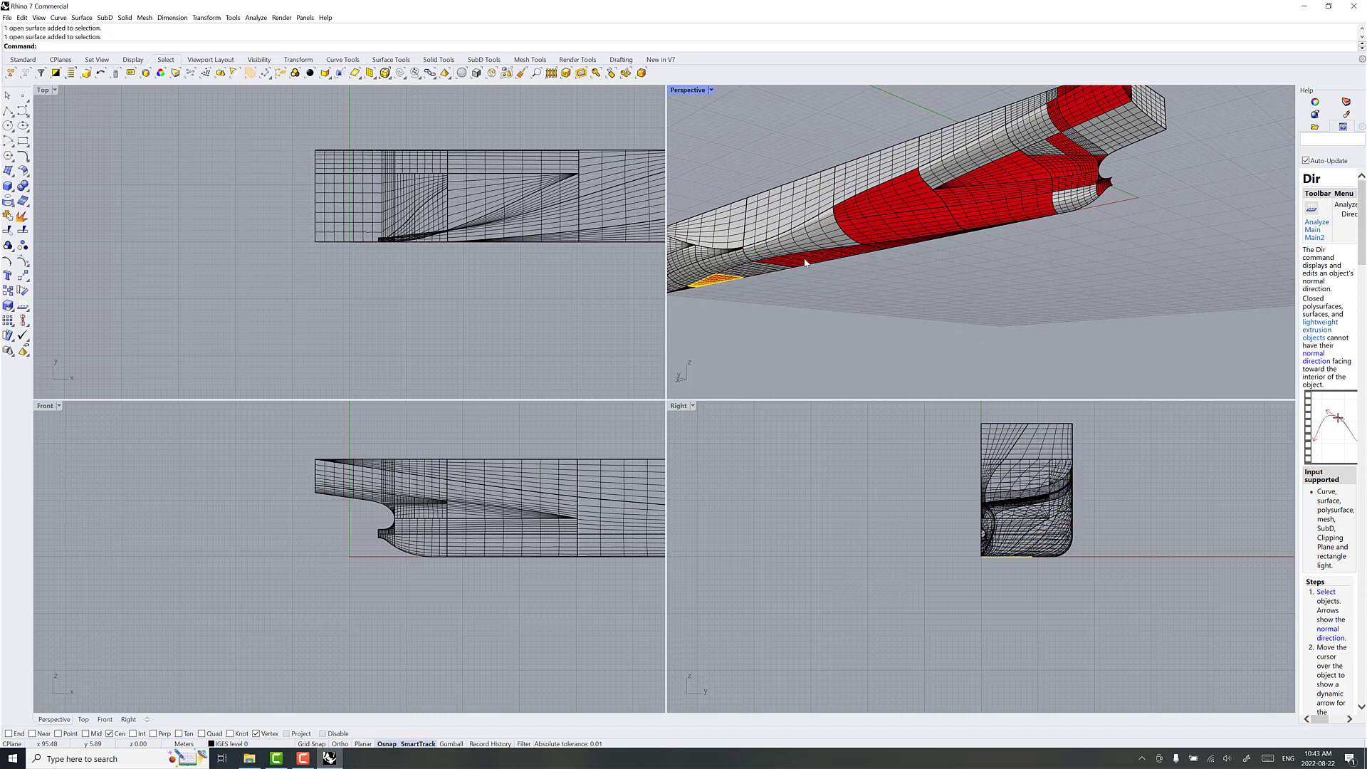
right_drag(855, 275, 1006, 284)
scroll(886, 296, up, 7)
scroll(886, 297, up, 2)
right_drag(902, 313, 887, 285)
shift+click(895, 318)
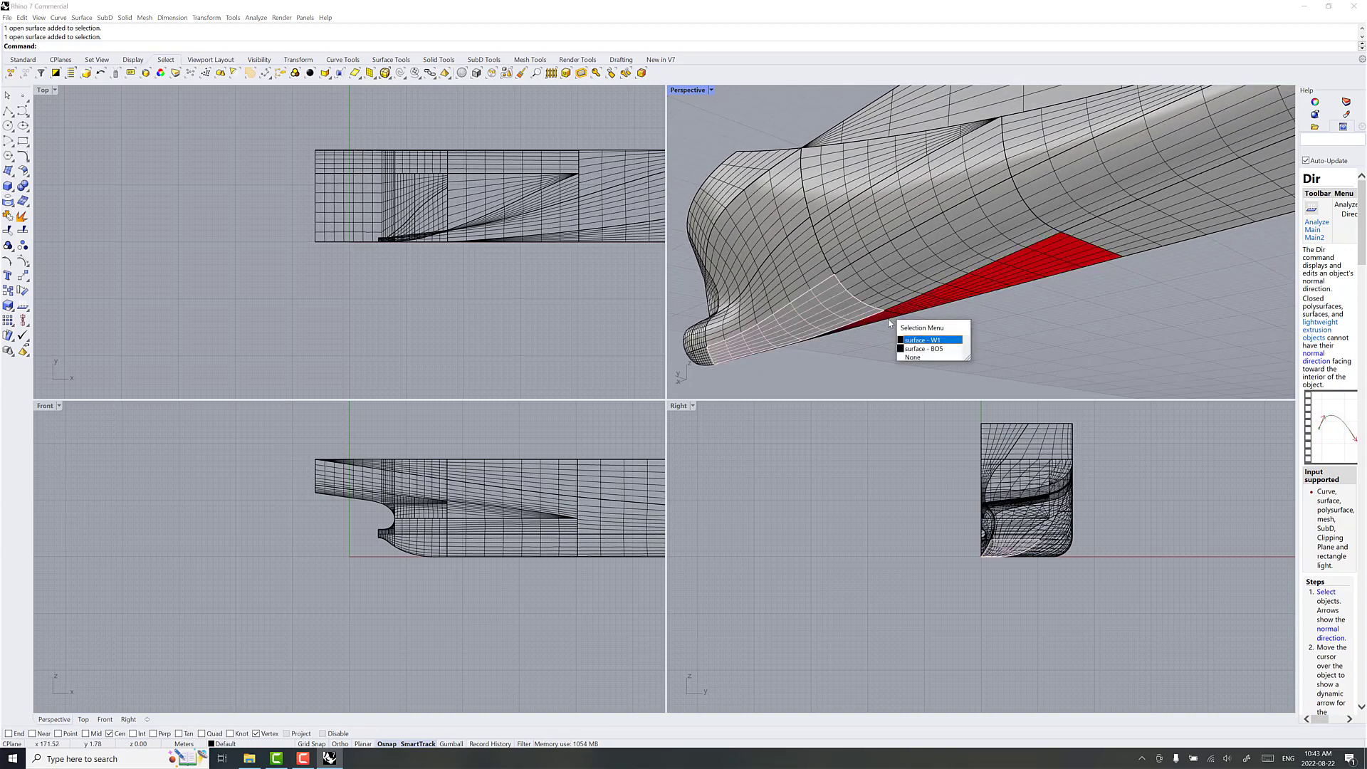
click(922, 341)
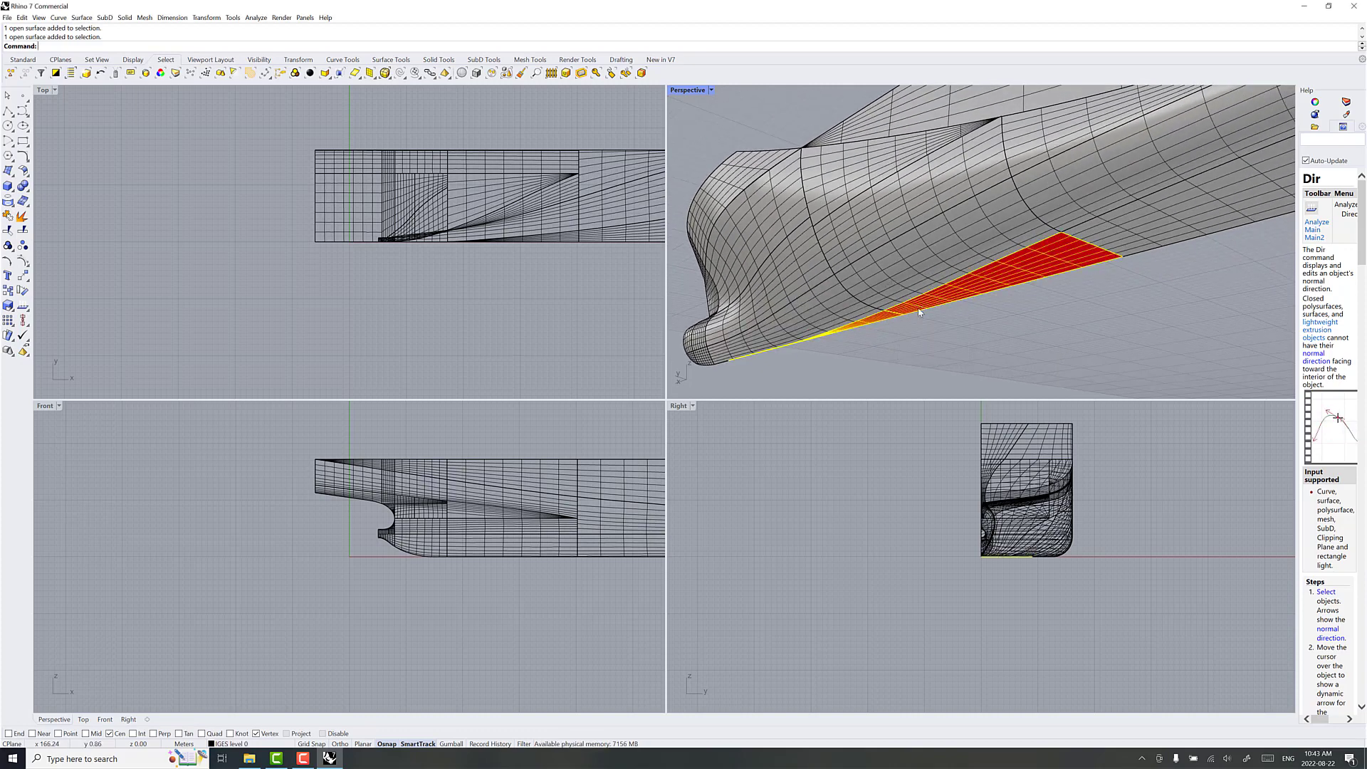
right_click(918, 312)
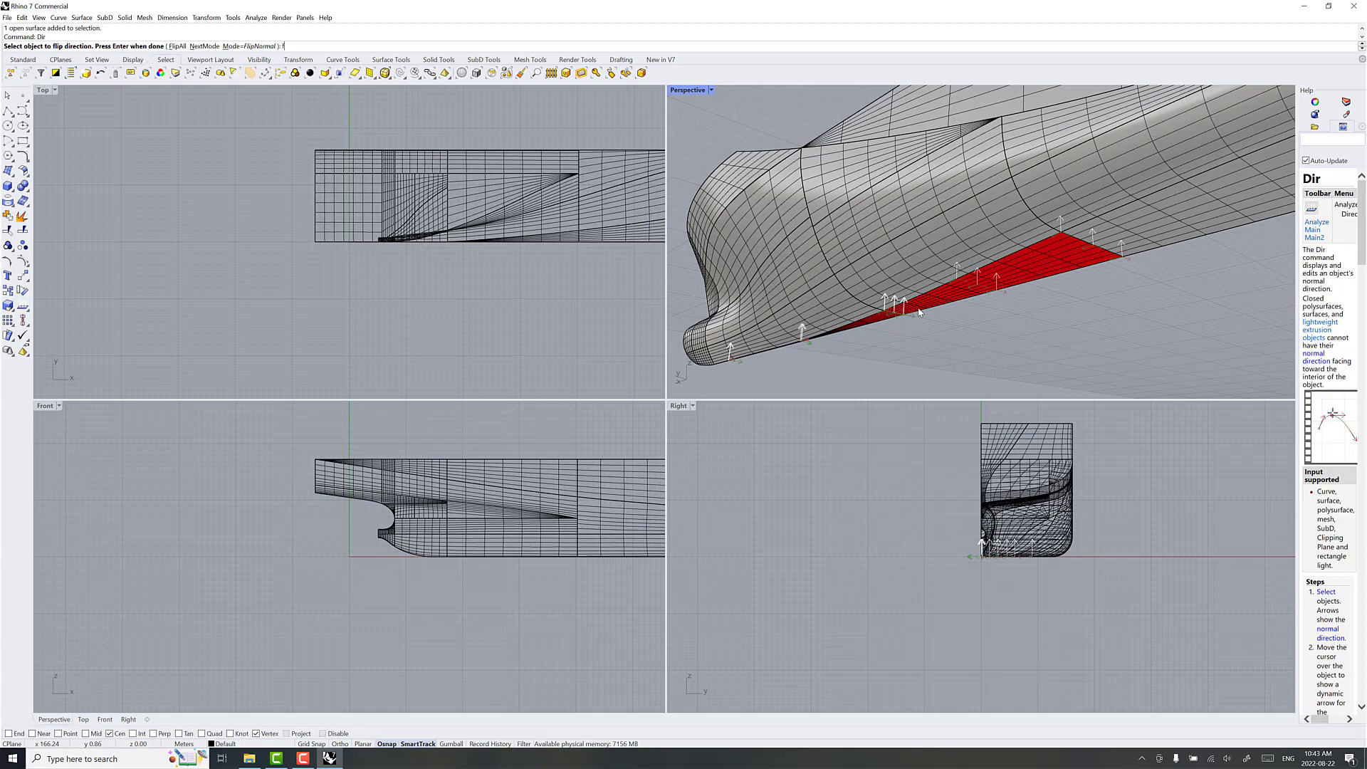
text(f)
key(Return)
key(Return)
scroll(1021, 301, down, 4)
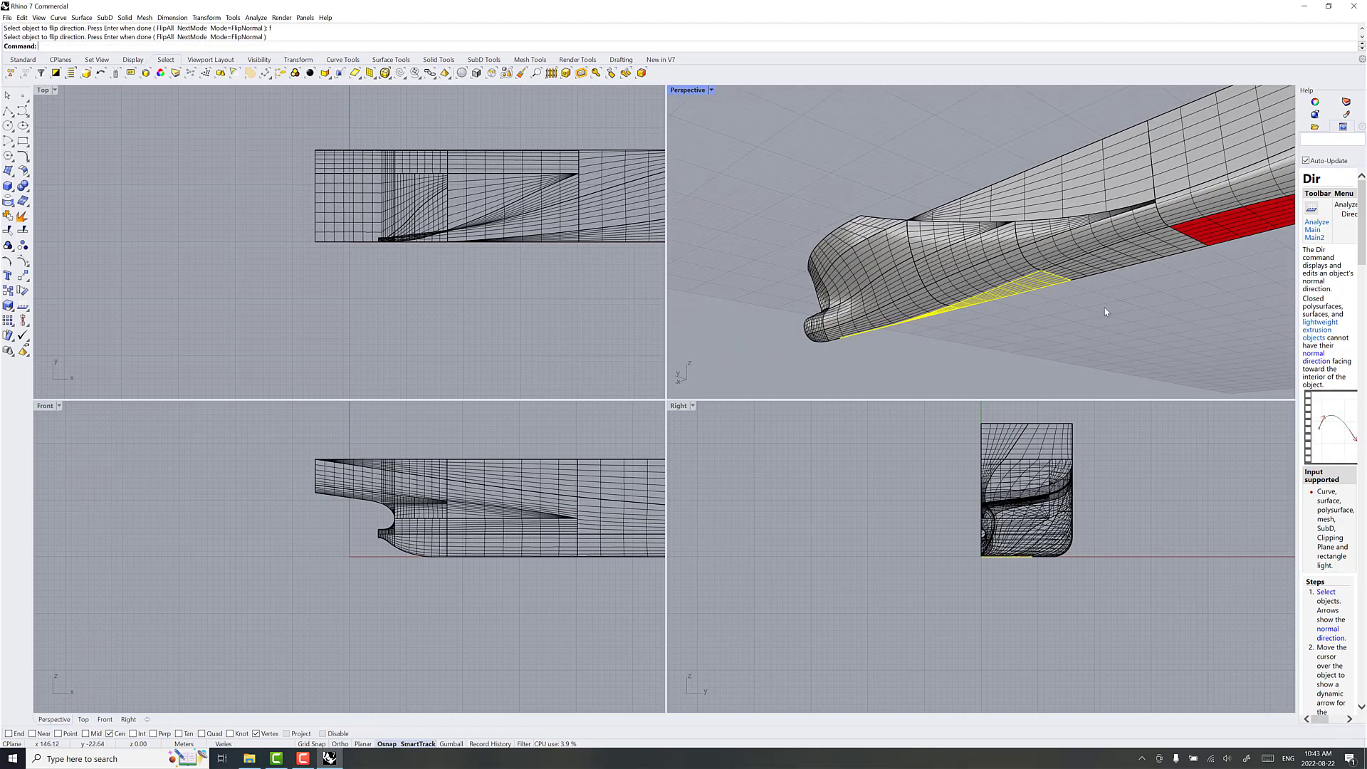
Step: Select the large red surfaces along the upper stern, stern underside, aft side, bilge and midship bottom, and flip all their normals with Dir
right_drag(1105, 311, 960, 315)
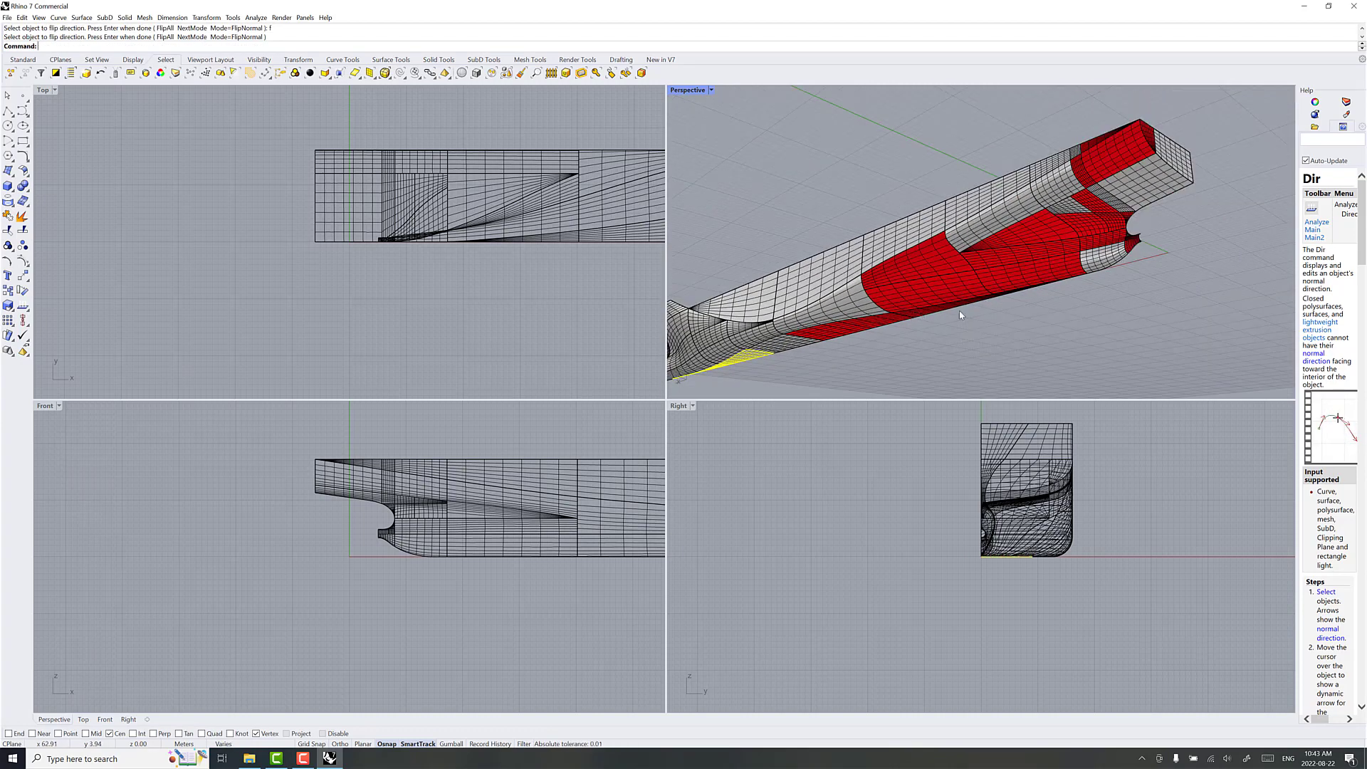
click(1117, 166)
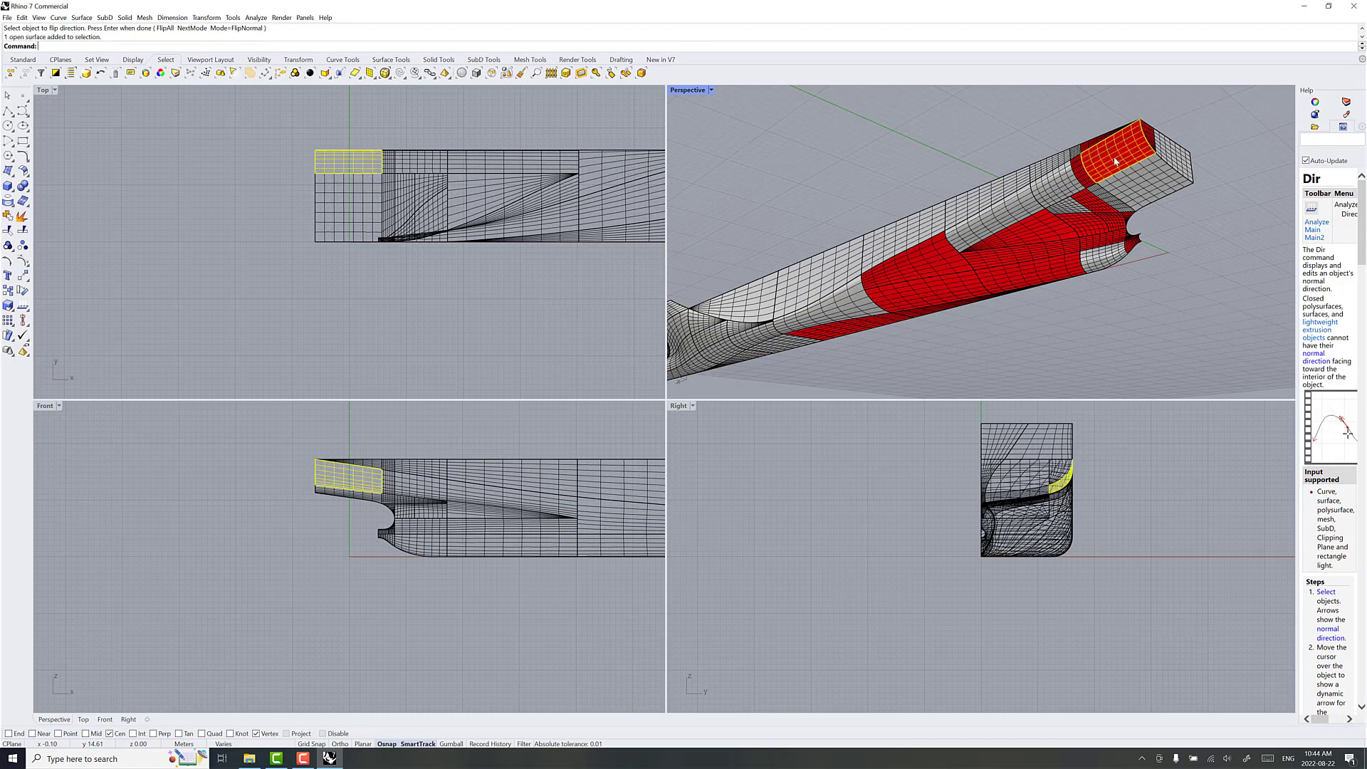
click(1148, 140)
shift+click(1079, 168)
shift+click(1086, 200)
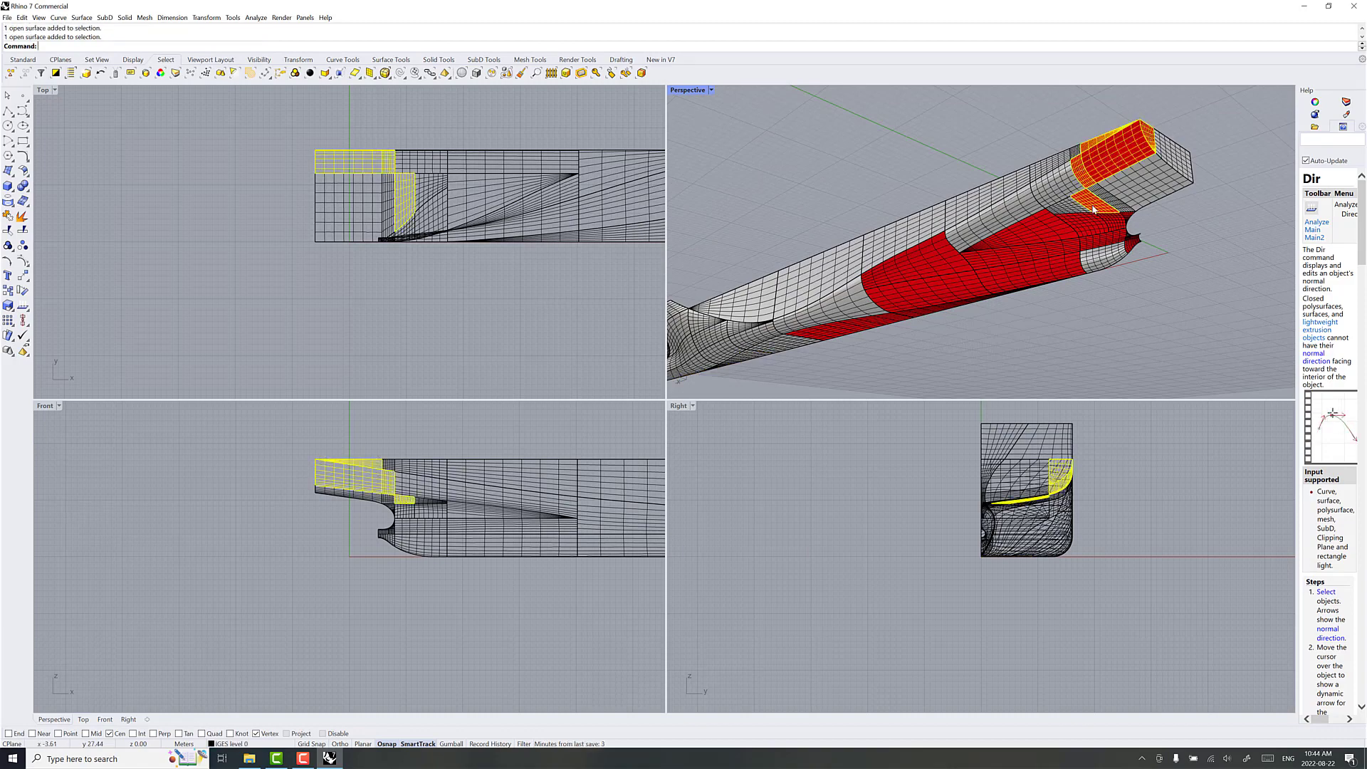
shift+click(1107, 222)
shift+click(1080, 228)
shift+click(1065, 233)
shift+click(1055, 250)
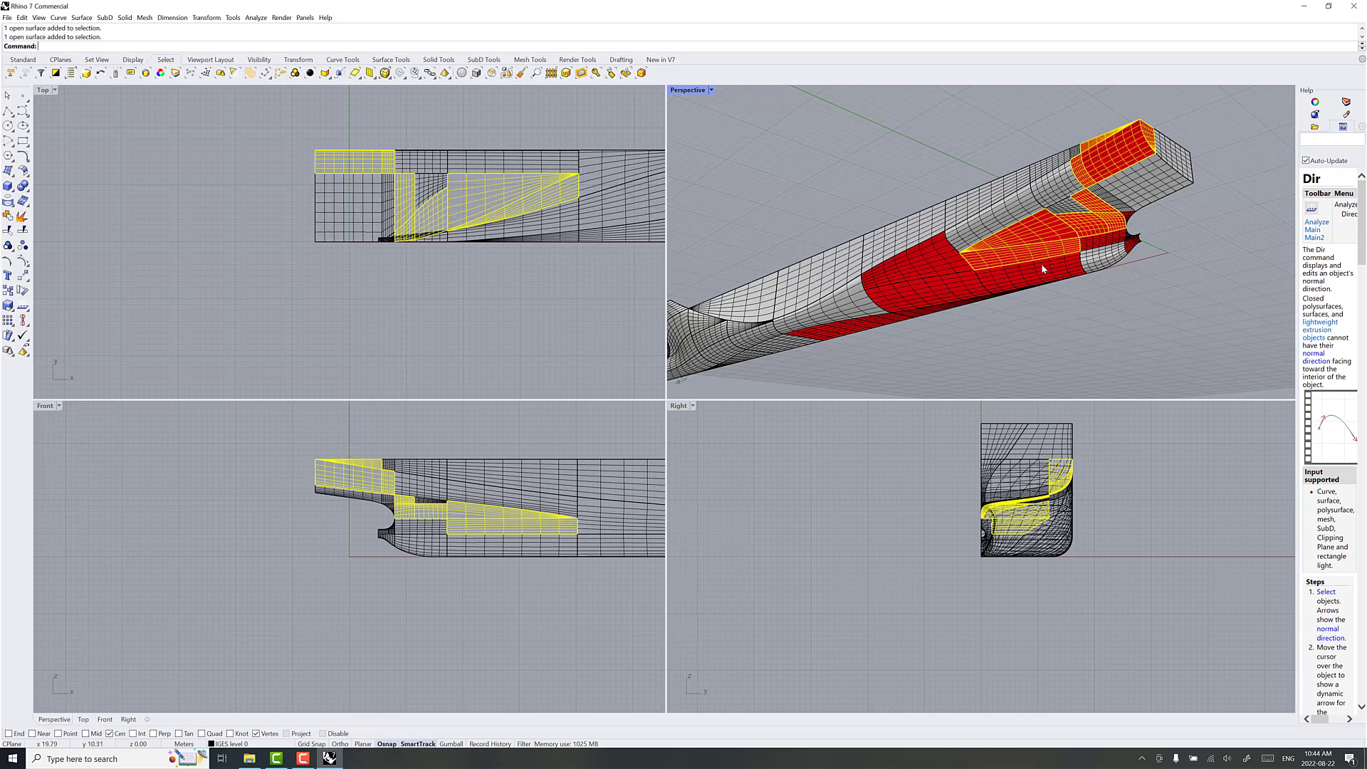
shift+click(1028, 273)
shift+click(970, 289)
shift+click(936, 306)
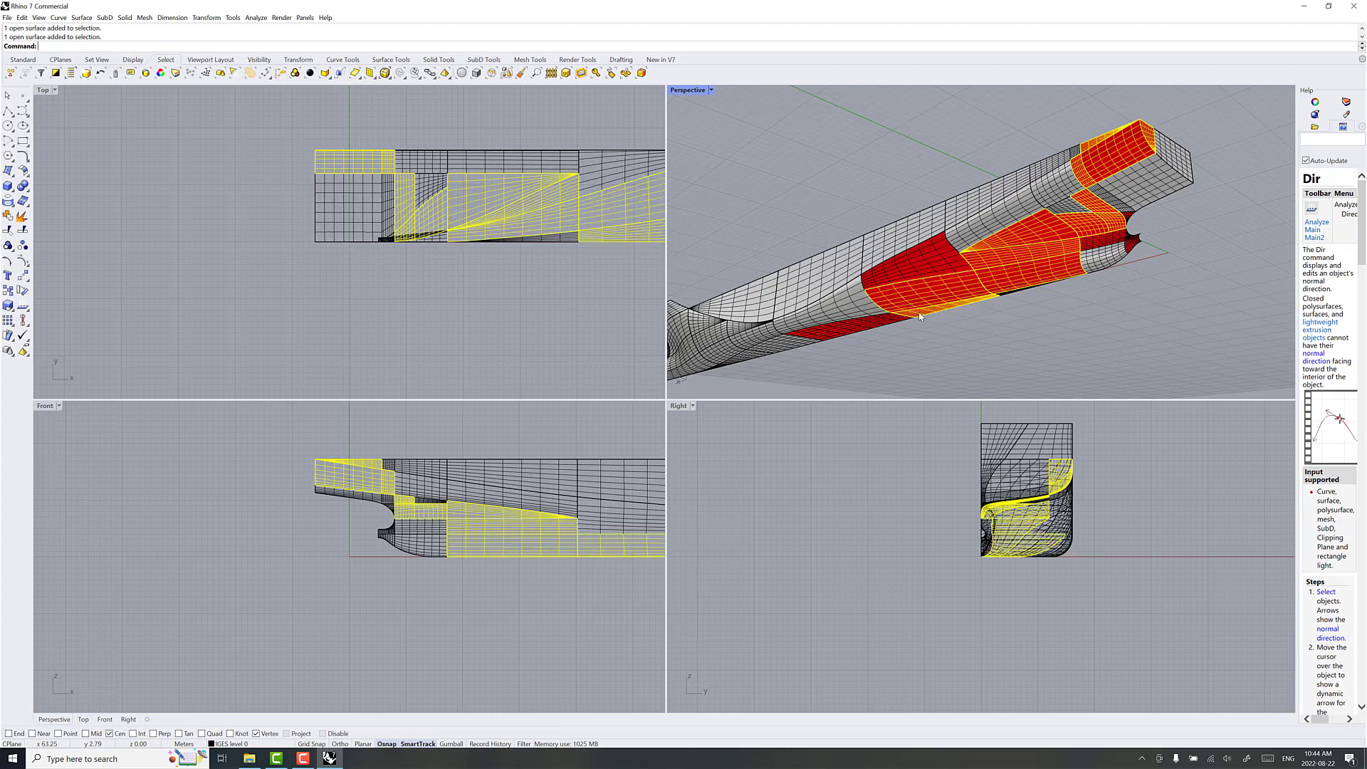
shift+click(870, 325)
shift+click(902, 277)
shift+click(1090, 246)
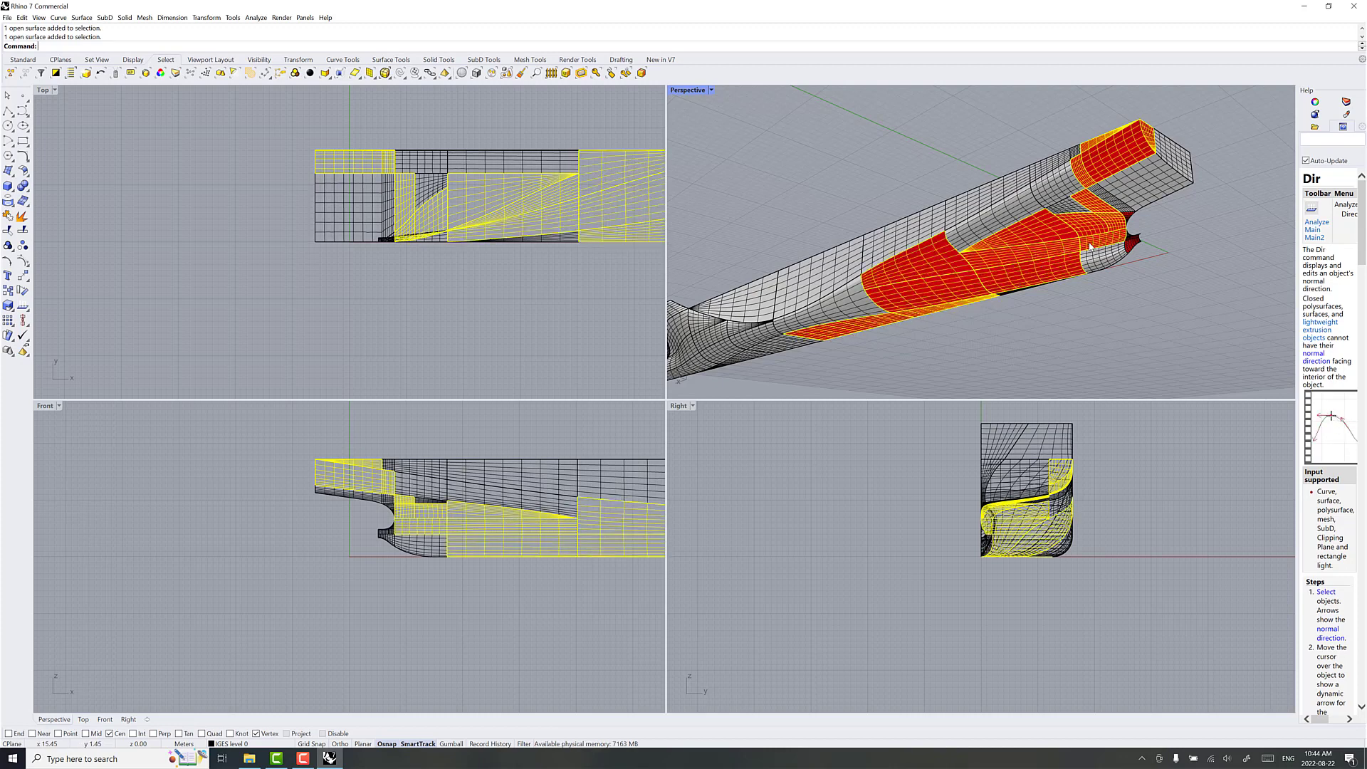
right_click(1045, 218)
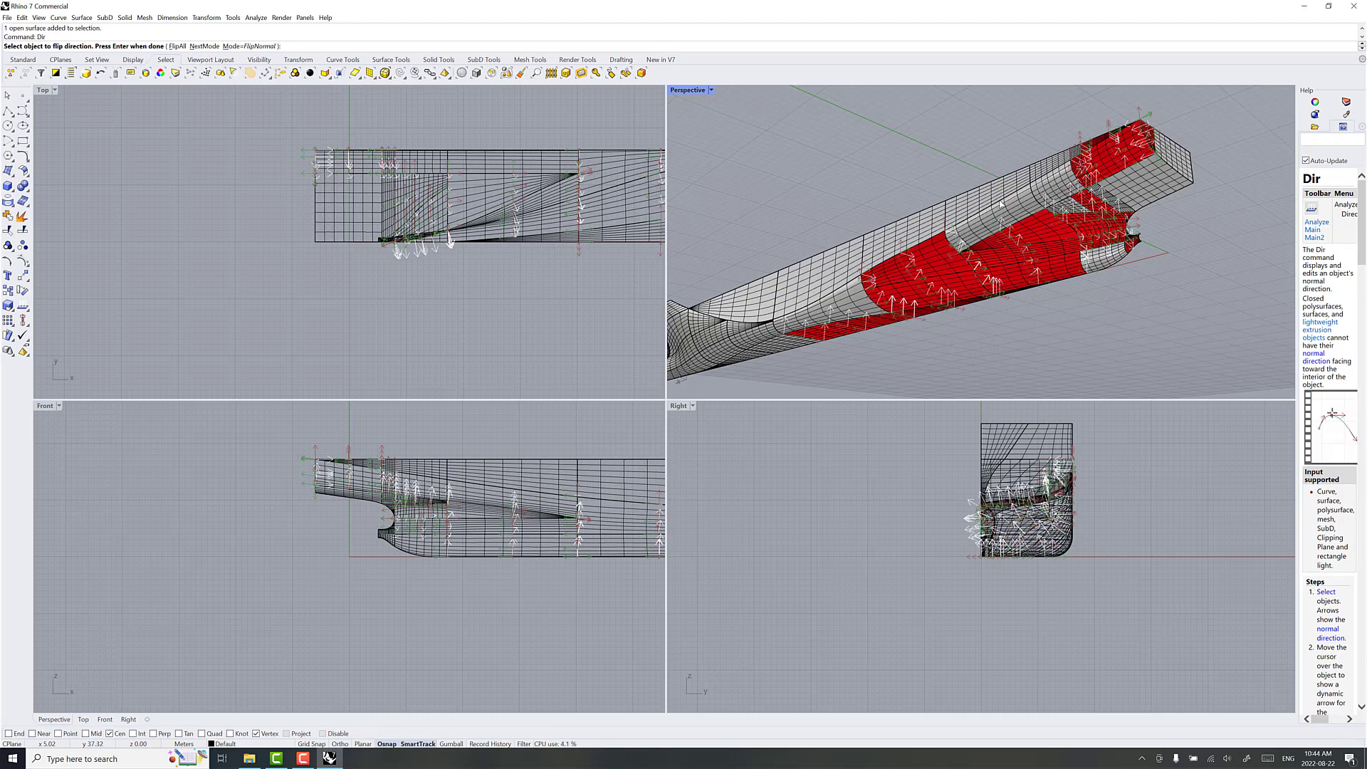
text(F)
key(Return)
key(Return)
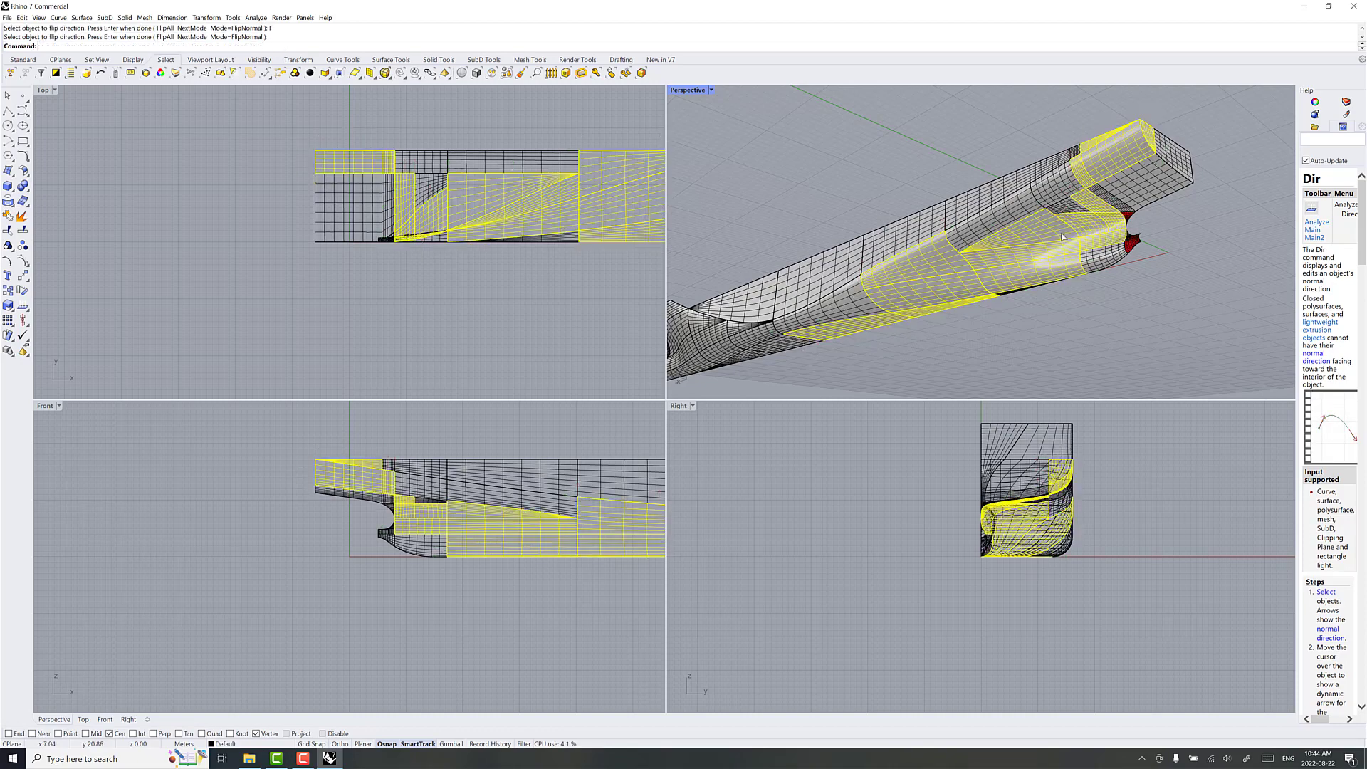
Step: Flip the normals of the small red surfaces around the stern opening and stern bulb, plus the narrow aft bottom strip, using Dir
click(1187, 221)
scroll(1155, 235, up, 5)
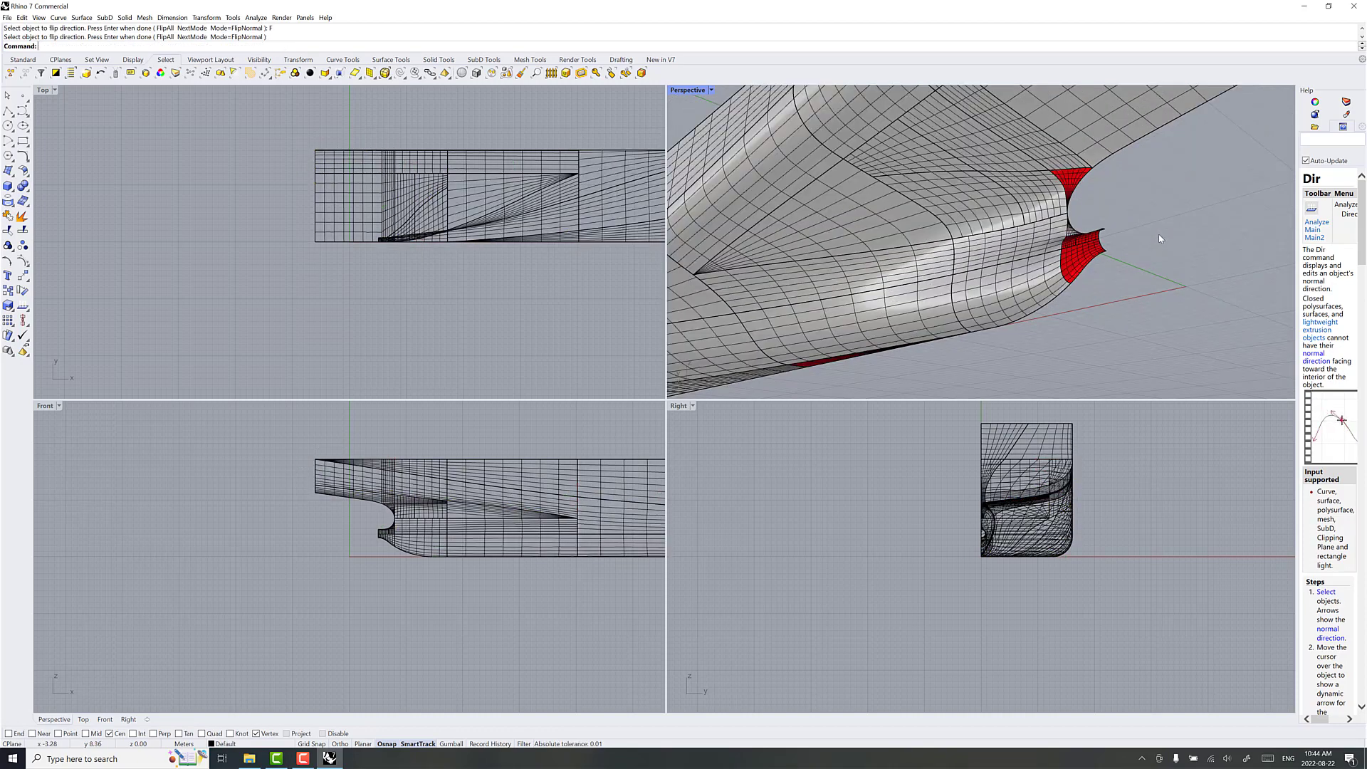
click(1069, 182)
click(1076, 245)
click(1118, 276)
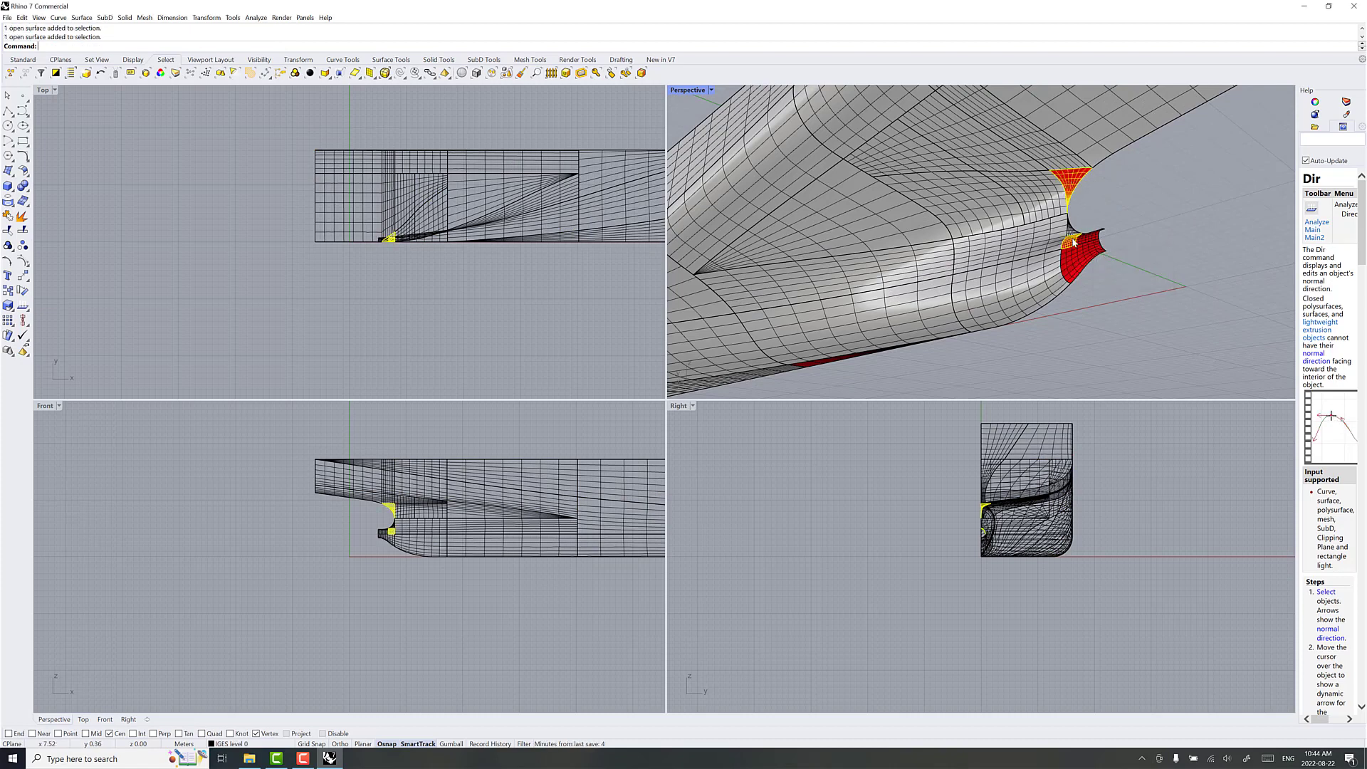
click(1078, 260)
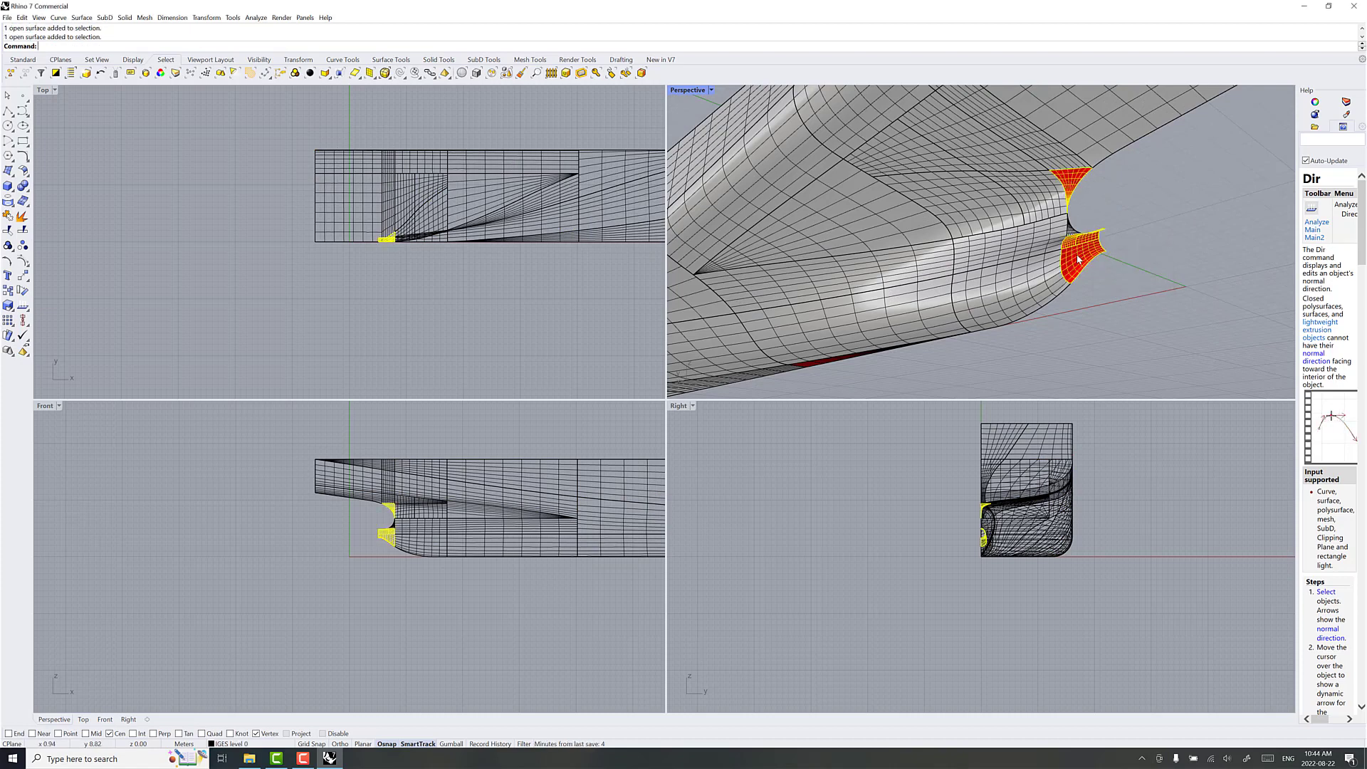
click(817, 368)
text(dir)
key(Return)
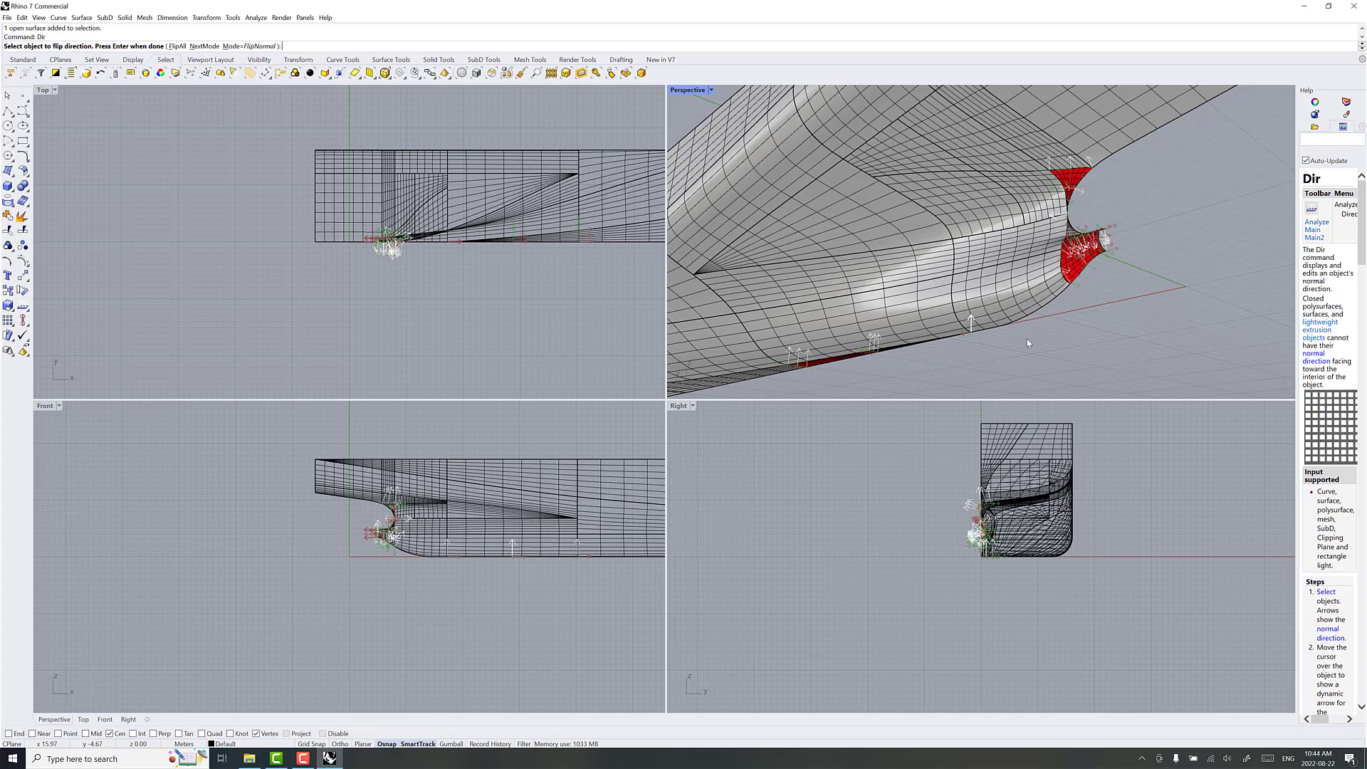
text(f)
key(Return)
key(Return)
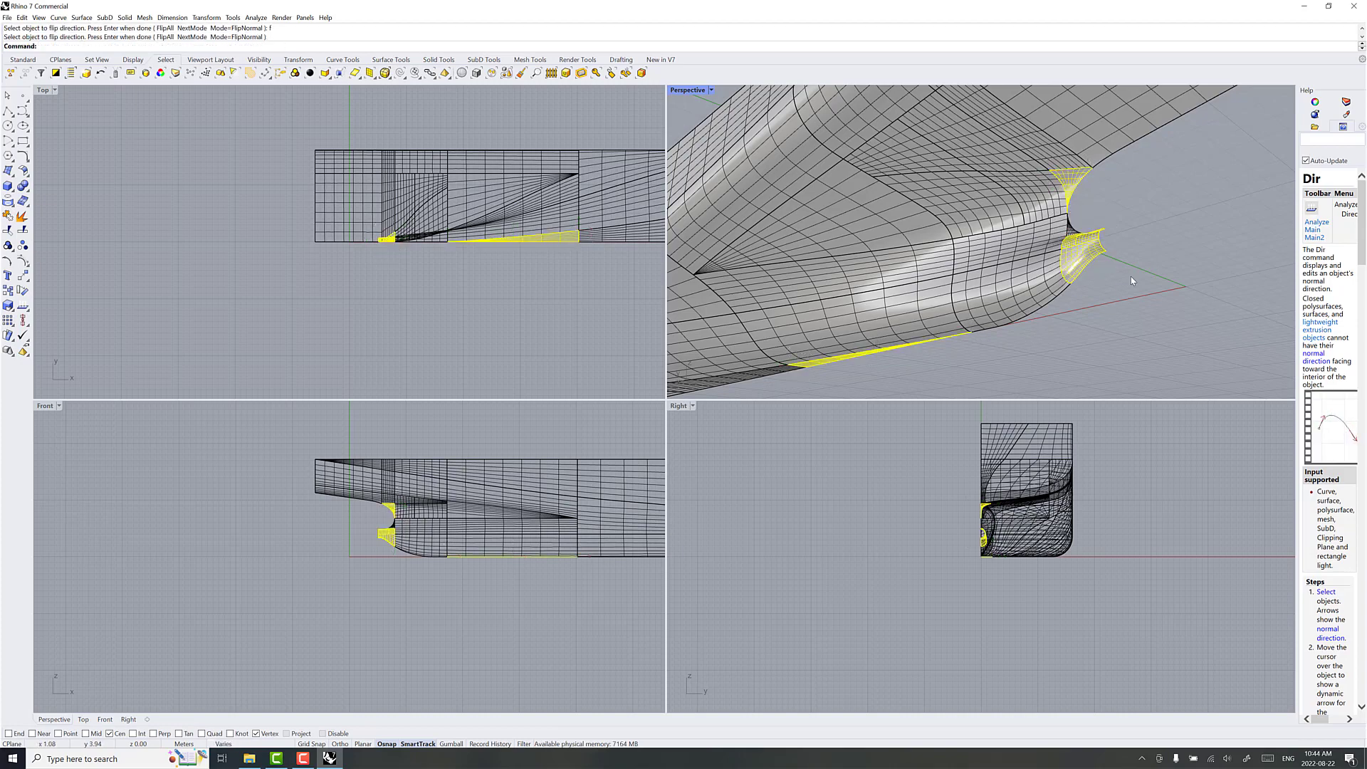
key(Escape)
right_drag(1163, 226, 992, 232)
scroll(1152, 232, down, 5)
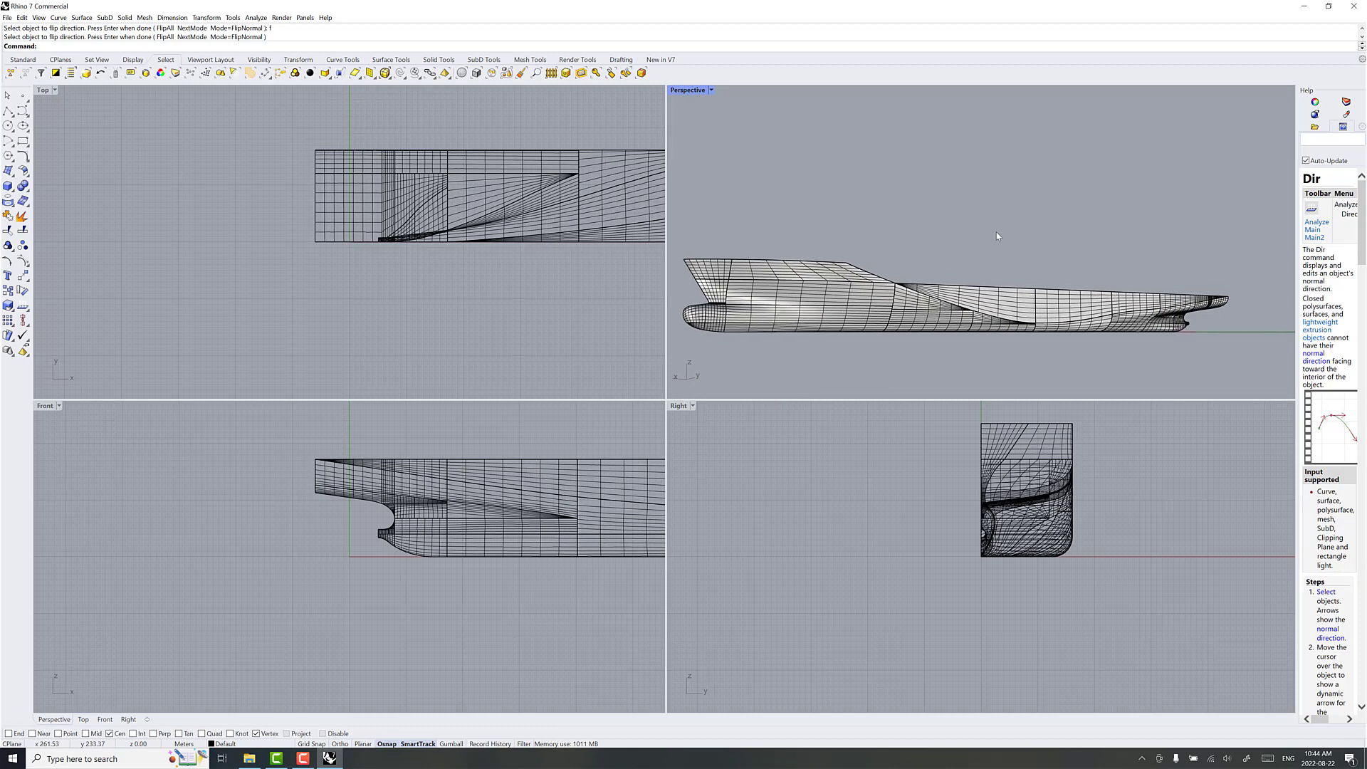
Step: Save the model as KCS.3dm in the New KCS folder as a Rhino 7 3D model
click(7, 17)
click(28, 61)
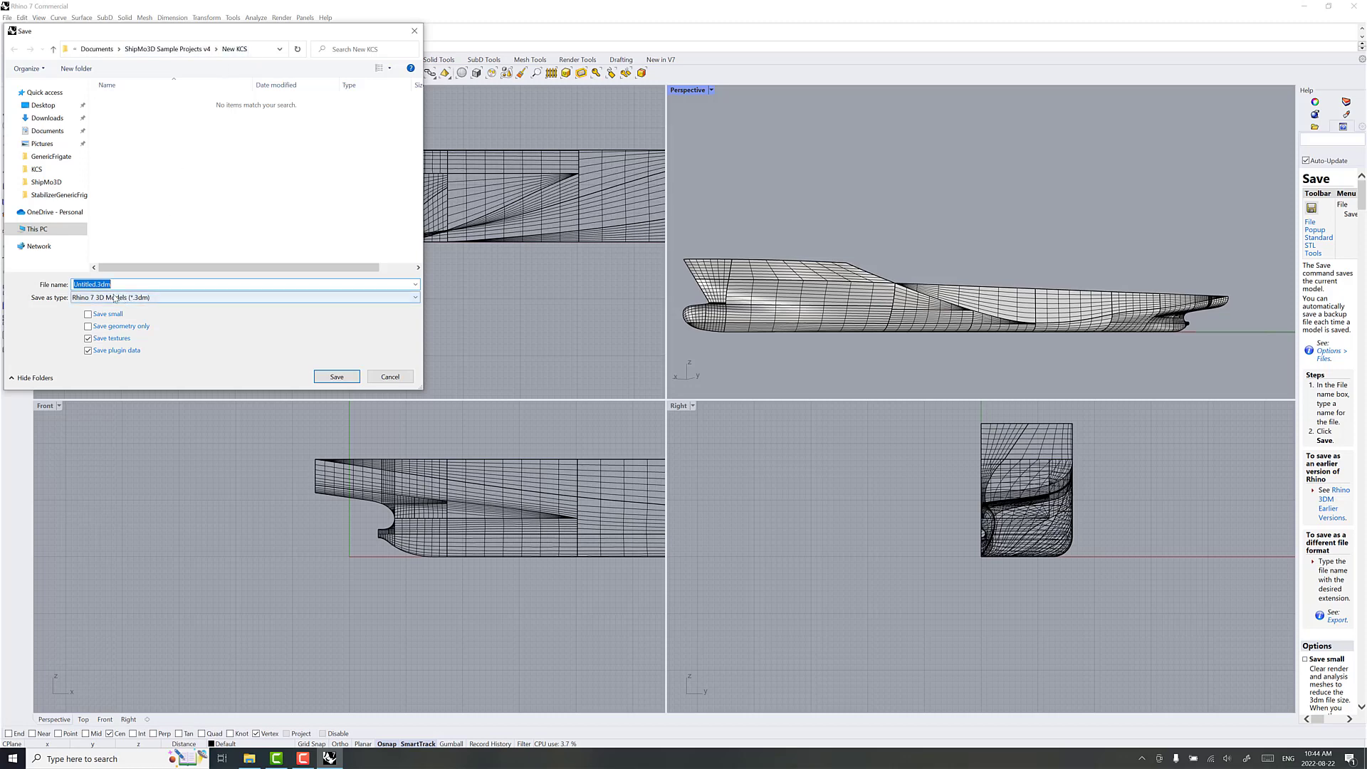
click(94, 285)
text(KCS)
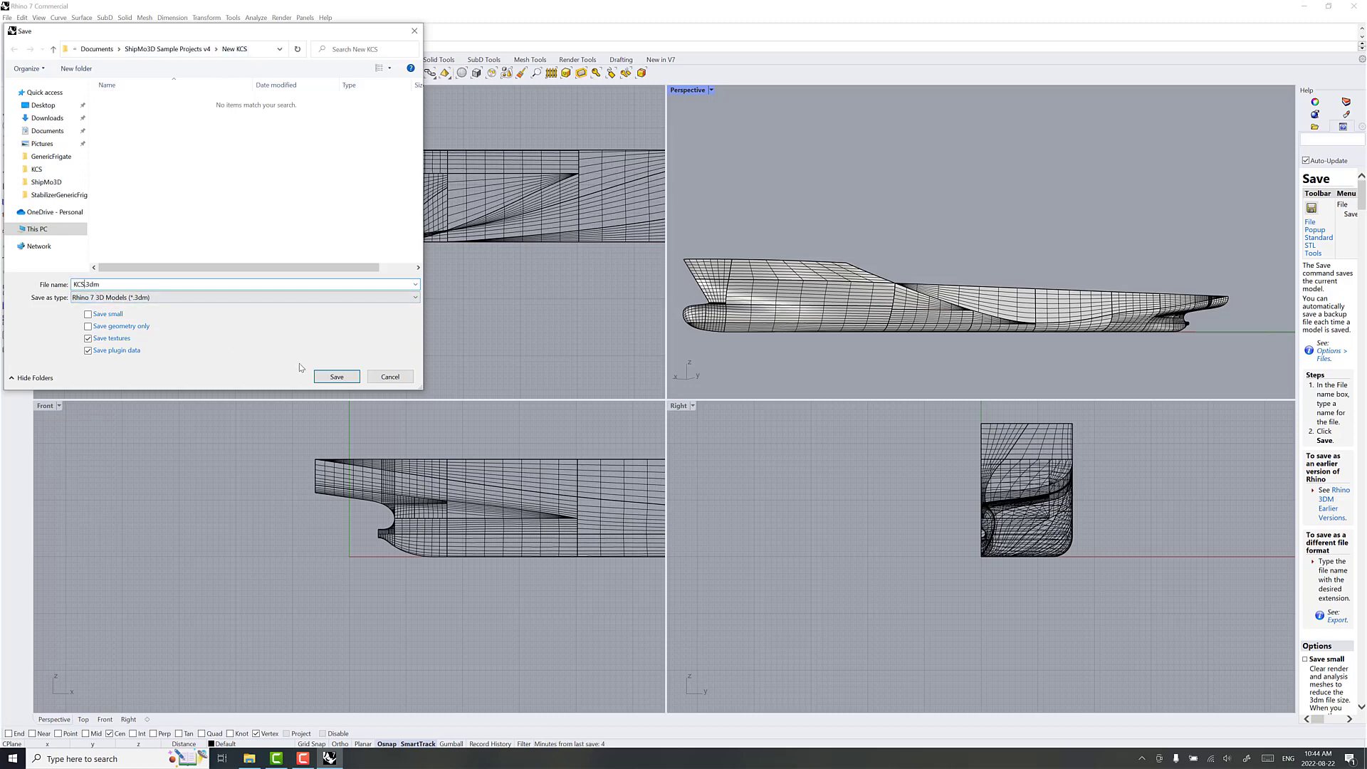
click(336, 376)
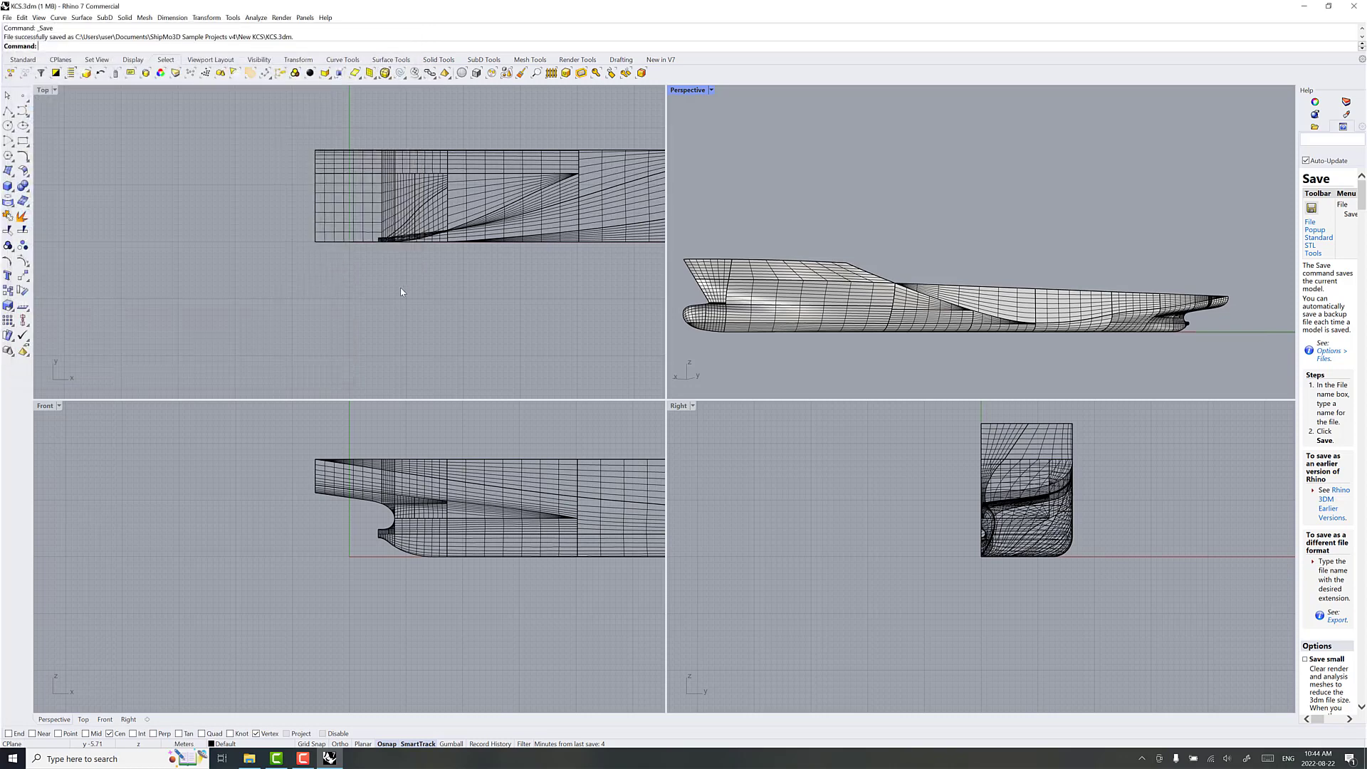